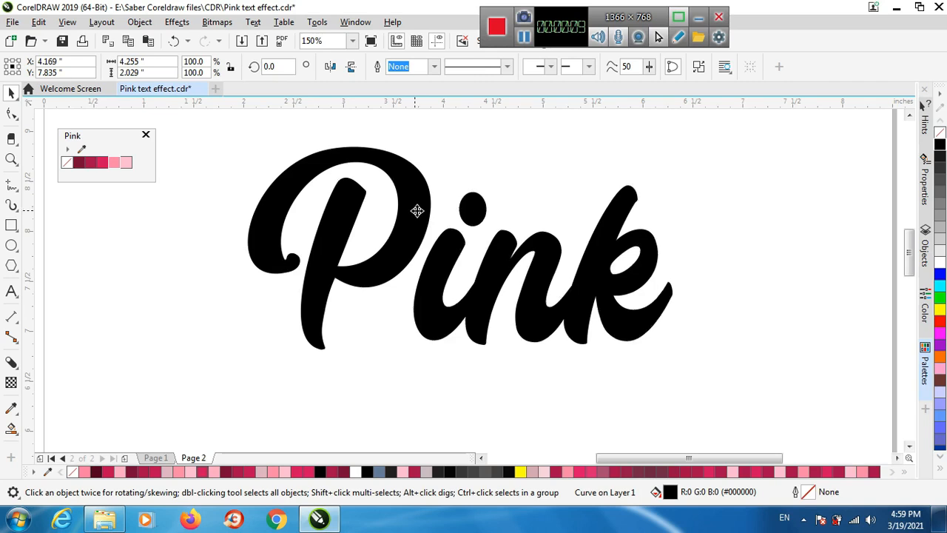
Step: Duplicate the black "Pink" lettering and place the copy below and to the left of the original
drag(417, 207, 429, 325)
scroll(575, 179, down, 2)
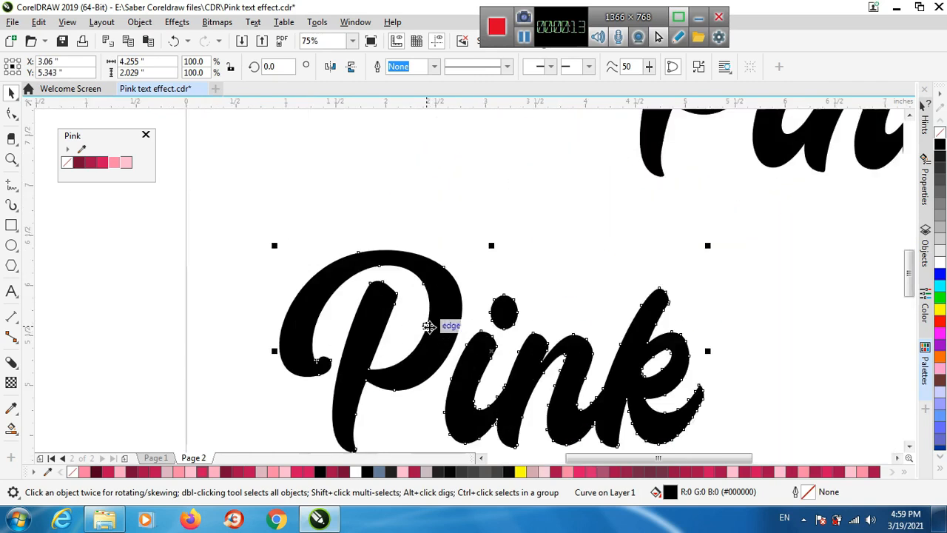
scroll(428, 324, up, 2)
drag(425, 279, 443, 249)
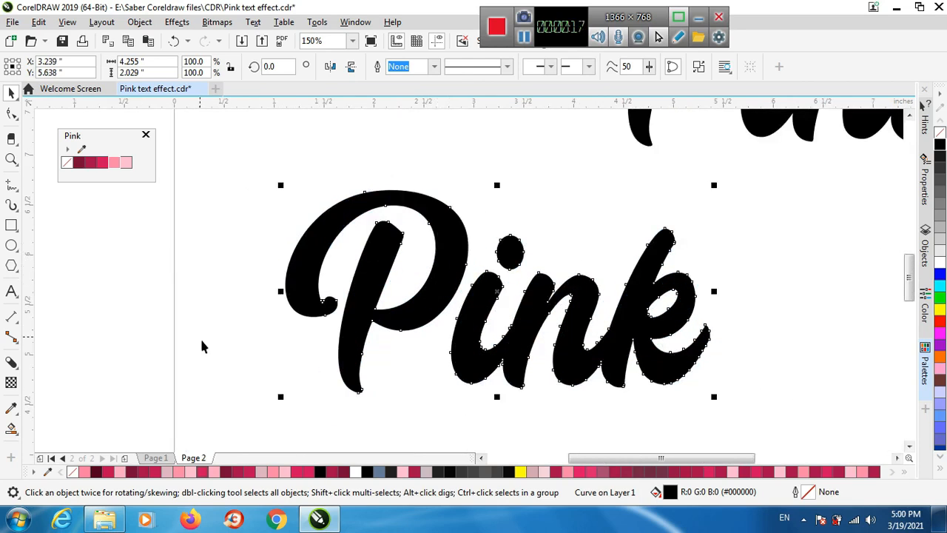
Step: Give the lower "Pink" lettering an 8 pt outline and set both its fill and outline to pink #CE0E61
click(434, 66)
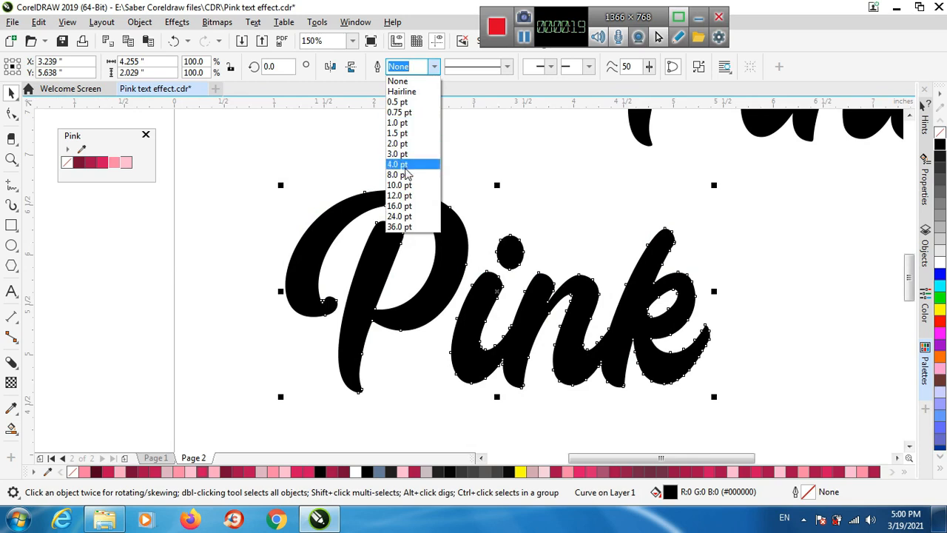
click(404, 176)
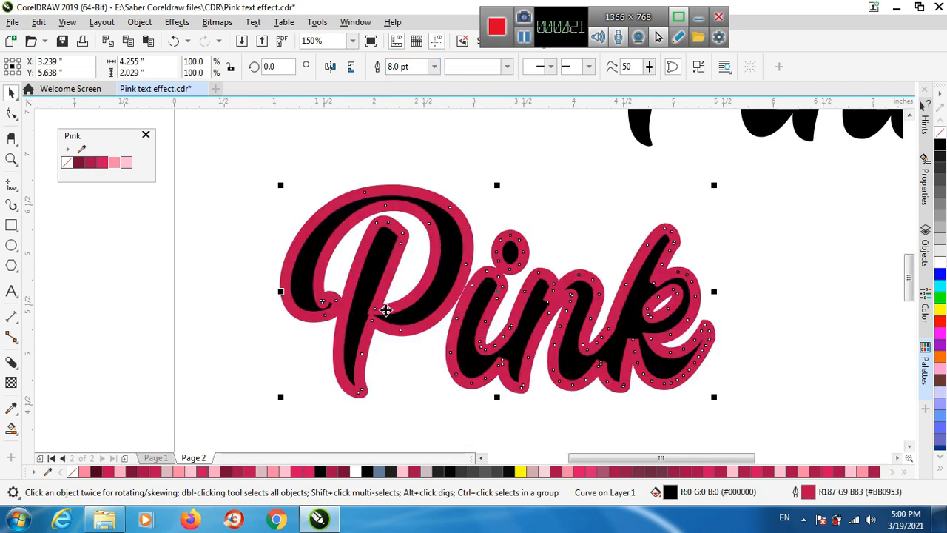
click(102, 165)
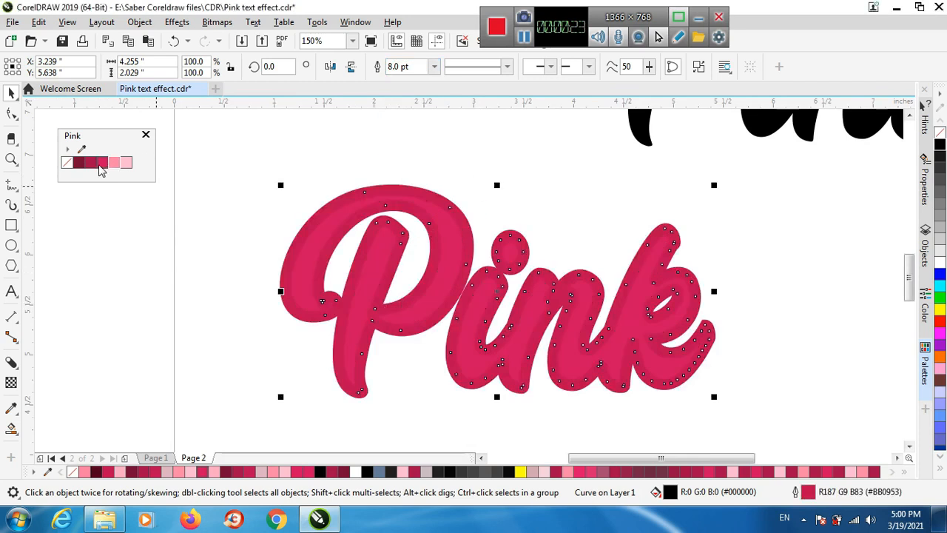
scroll(370, 311, up, 1)
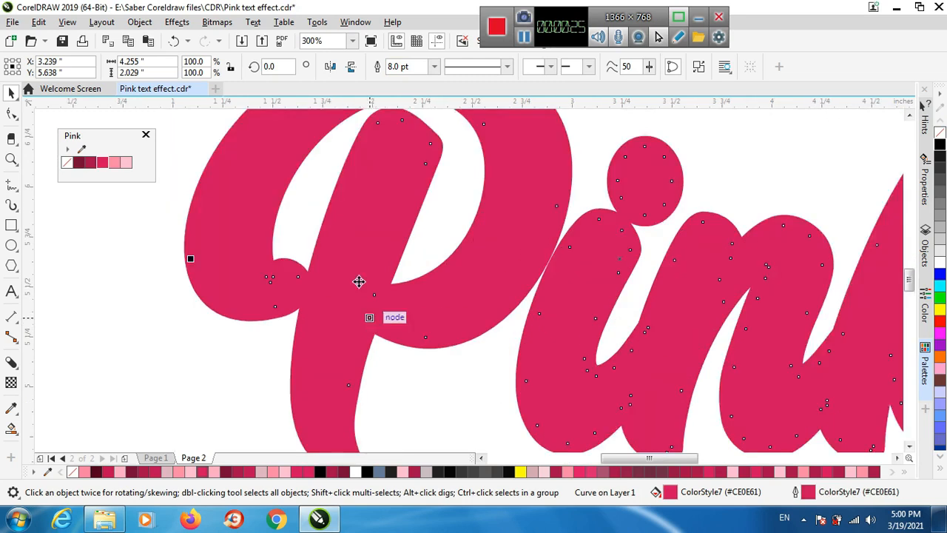
scroll(349, 227, down, 1)
scroll(349, 307, up, 1)
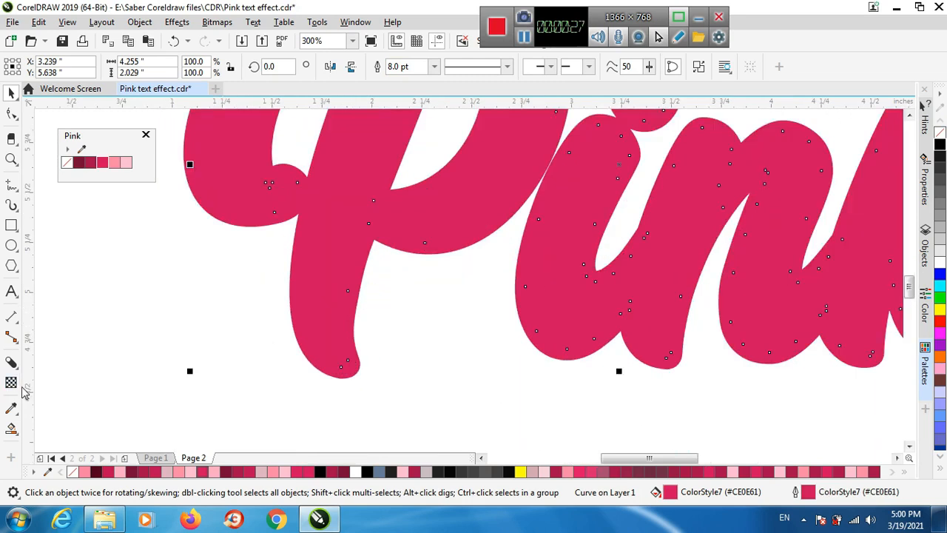
Step: Add a block shadow to the pink lettering, extending about 0.167 inches toward the lower left
click(12, 361)
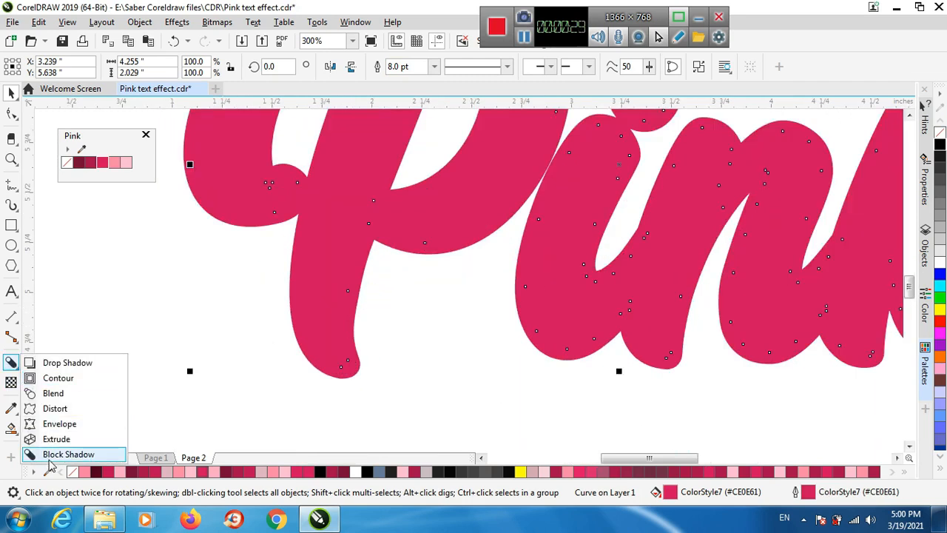
click(54, 455)
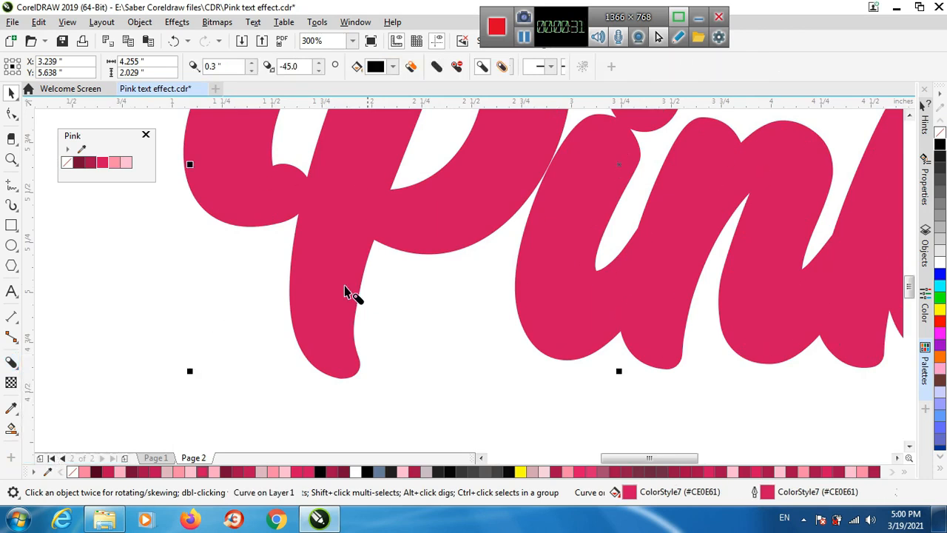
scroll(348, 292, down, 1)
scroll(372, 219, up, 1)
drag(464, 175, 546, 304)
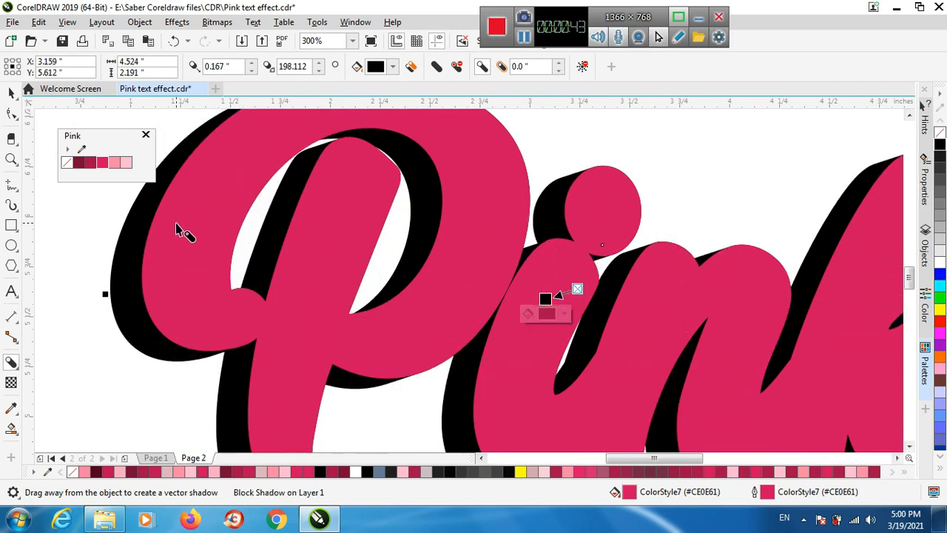
scroll(176, 229, down, 2)
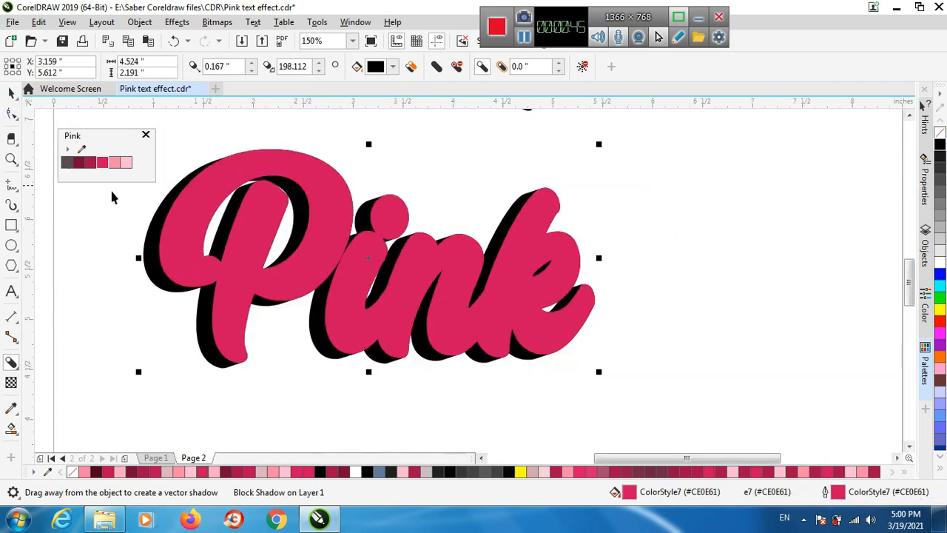
Step: Recolour the block shadow with the darker crimson sampled from the Pink palette, between the maroon and the #CE0E61 swatches
key(space)
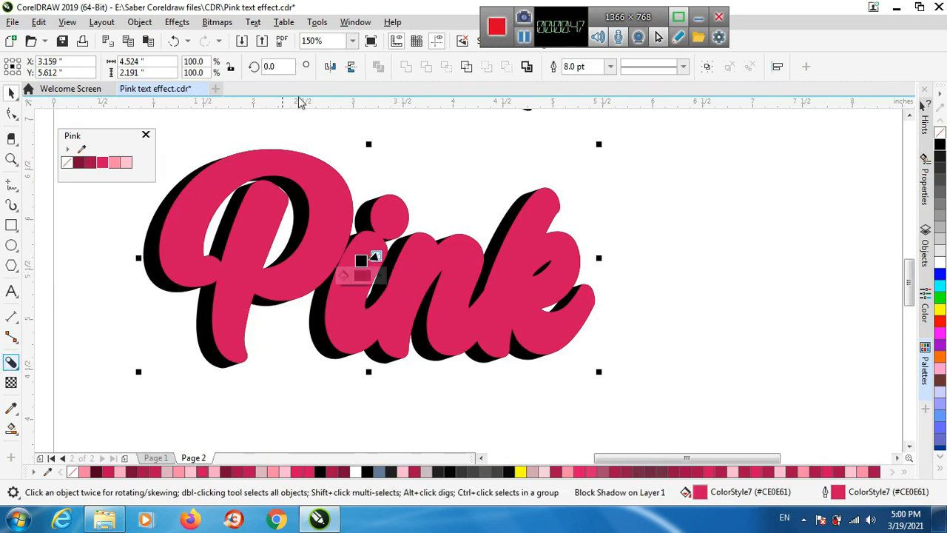
key(space)
click(392, 67)
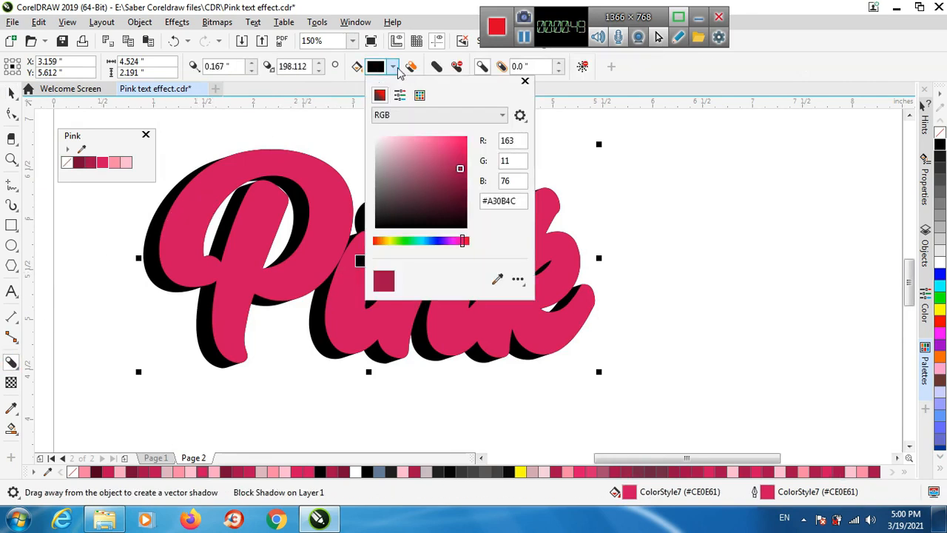
click(497, 280)
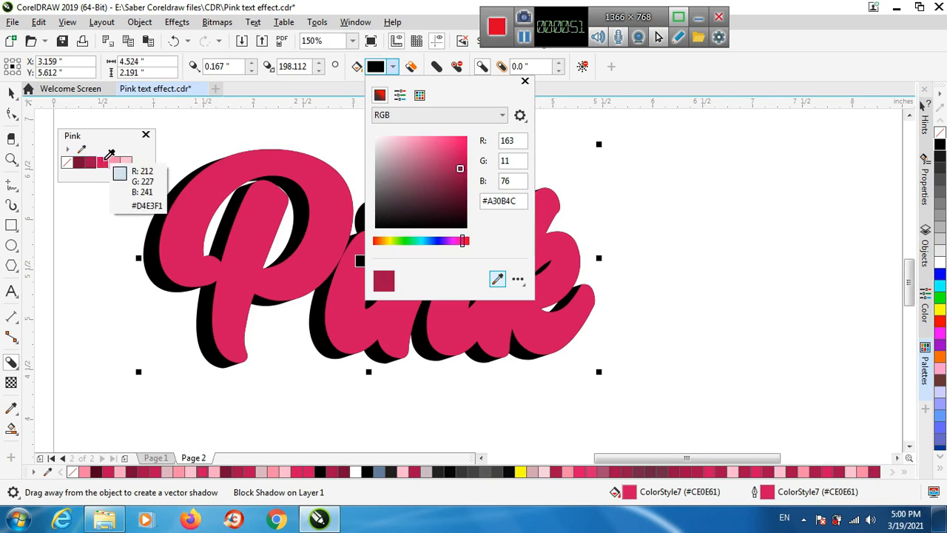
click(114, 163)
click(497, 280)
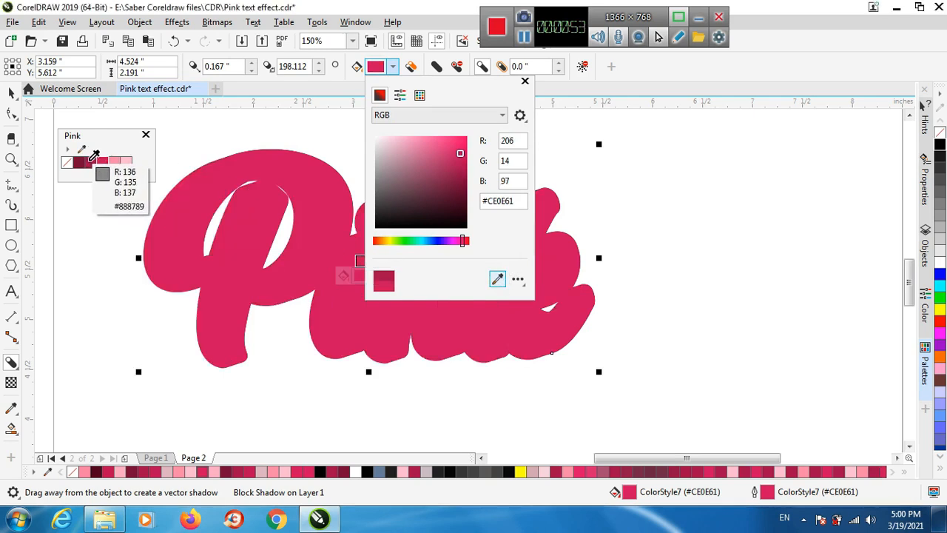
click(90, 162)
click(138, 336)
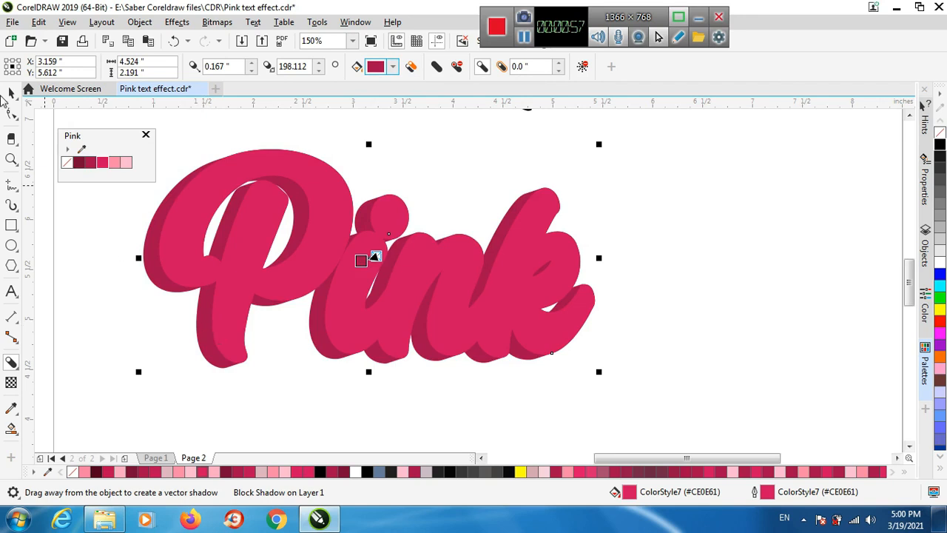
click(11, 92)
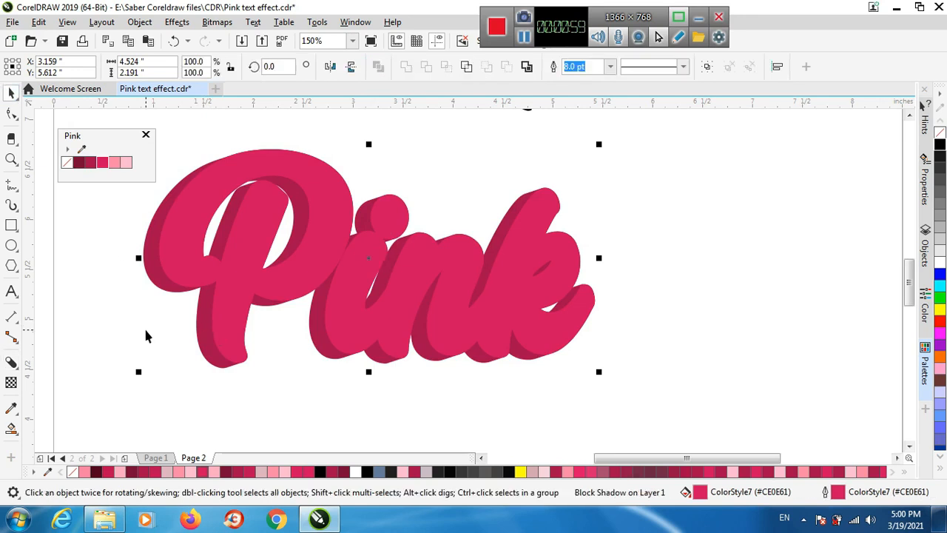
click(144, 326)
Step: Place another copy of the original black lettering on the pink lettering, centred within its thick outline
scroll(520, 282, down, 1)
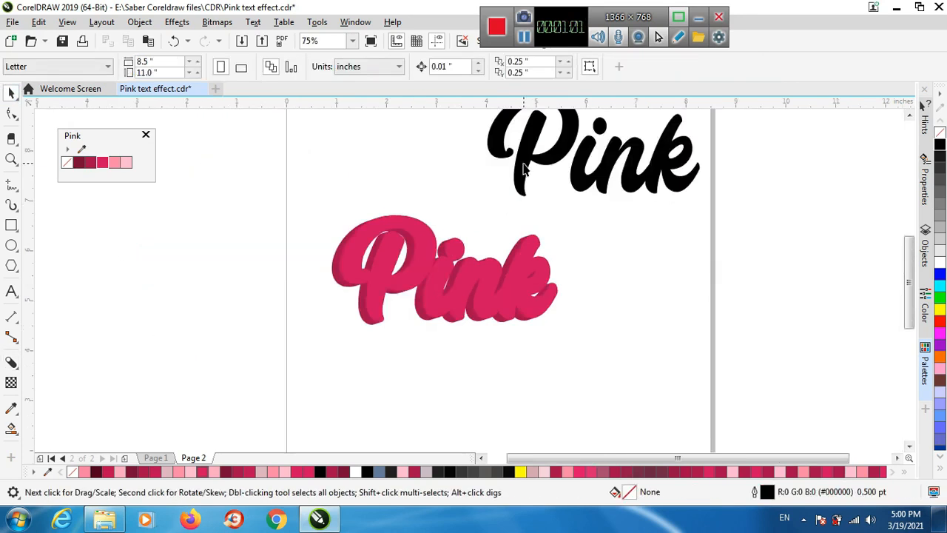
drag(525, 165, 397, 284)
scroll(397, 284, up, 3)
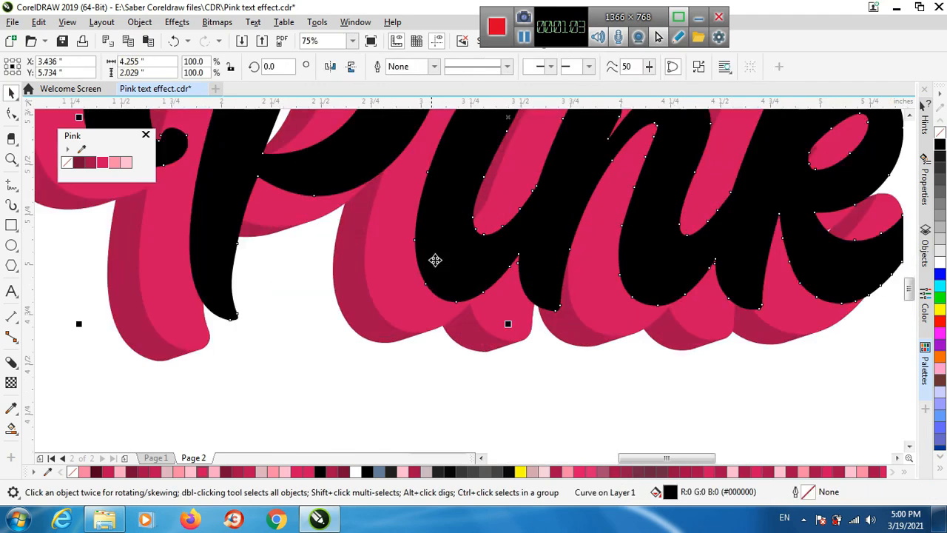
scroll(420, 296, down, 2)
scroll(444, 201, up, 2)
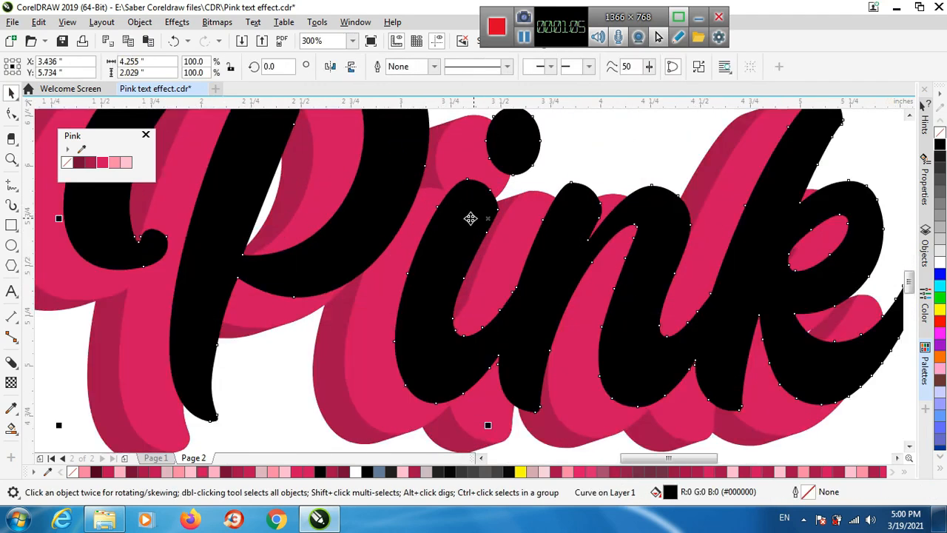
drag(469, 217, 445, 237)
scroll(406, 241, down, 1)
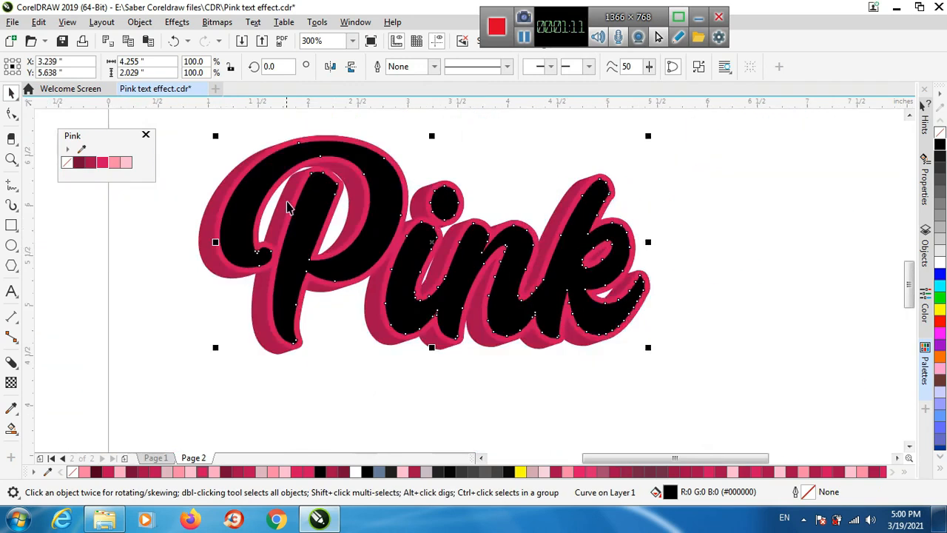
Step: Fill the black lettering on top of the pink text with dark maroon #760837
scroll(289, 205, up, 2)
scroll(243, 236, down, 2)
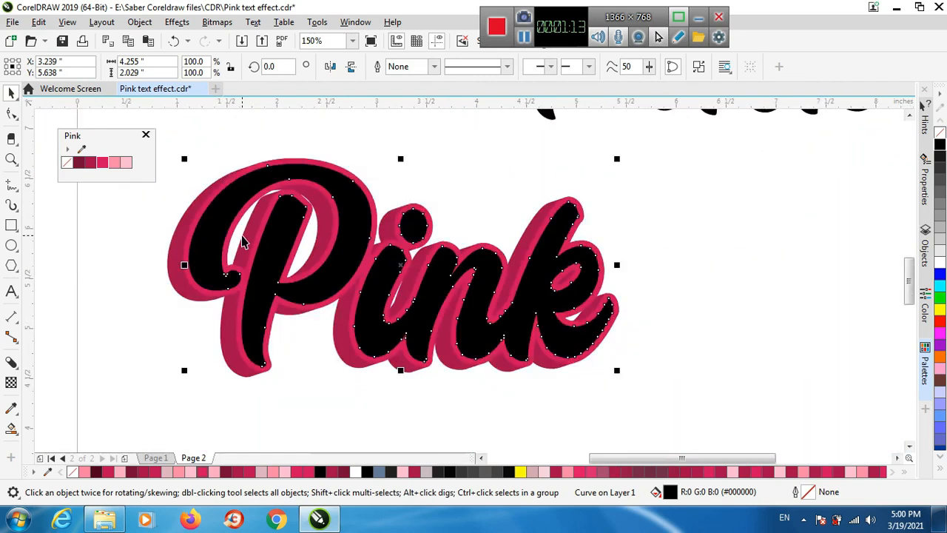
scroll(253, 242, up, 1)
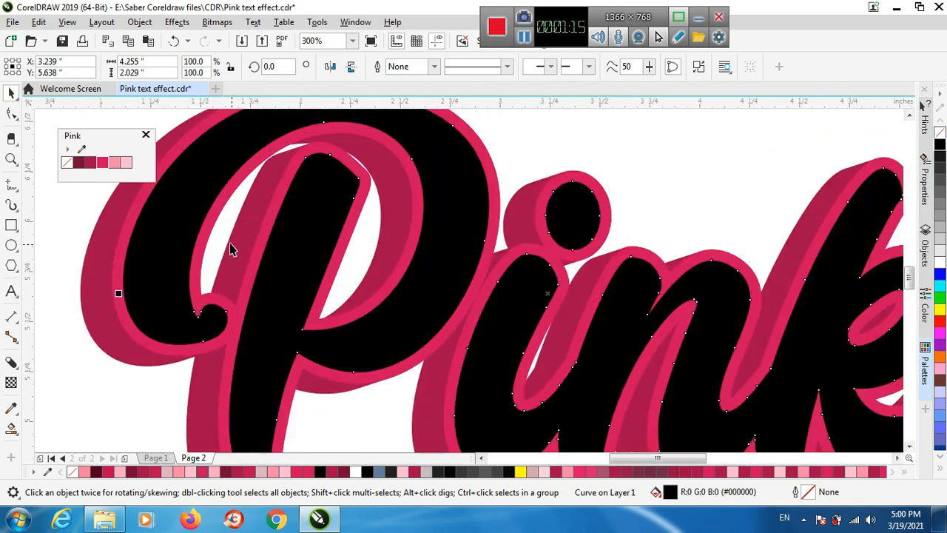
click(78, 164)
scroll(161, 252, down, 1)
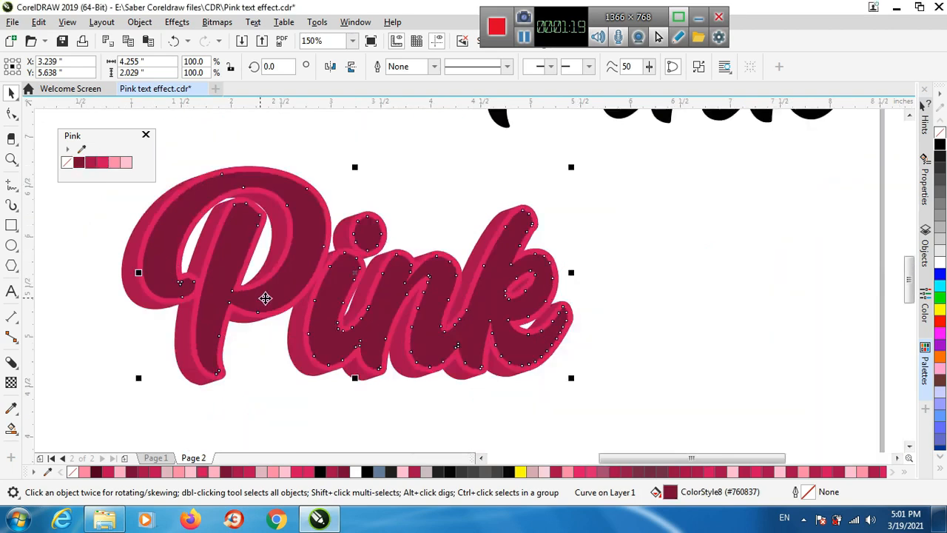
scroll(316, 298, down, 1)
scroll(315, 278, up, 1)
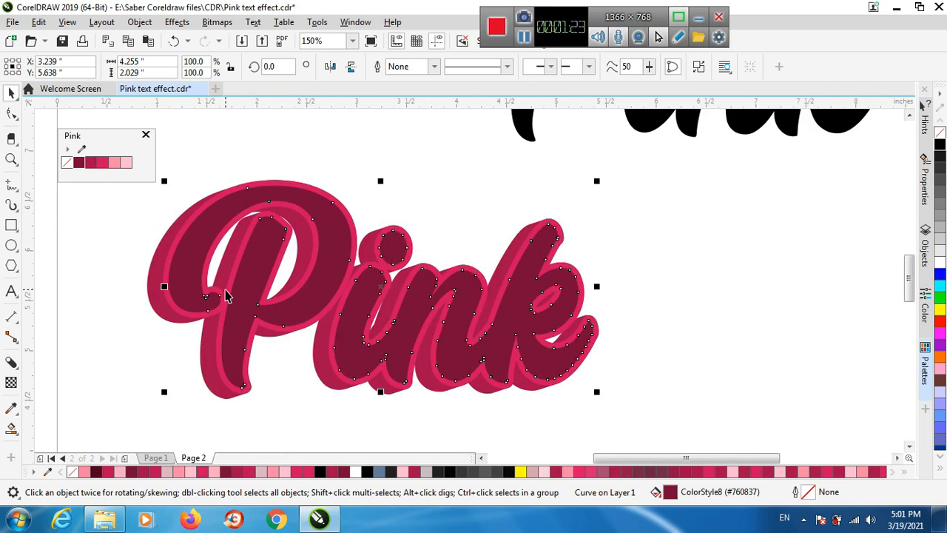
Step: Copy the maroon lettering, paste it in place, and fill the duplicate with light pink #FE86A6
click(155, 362)
scroll(211, 321, up, 1)
click(278, 279)
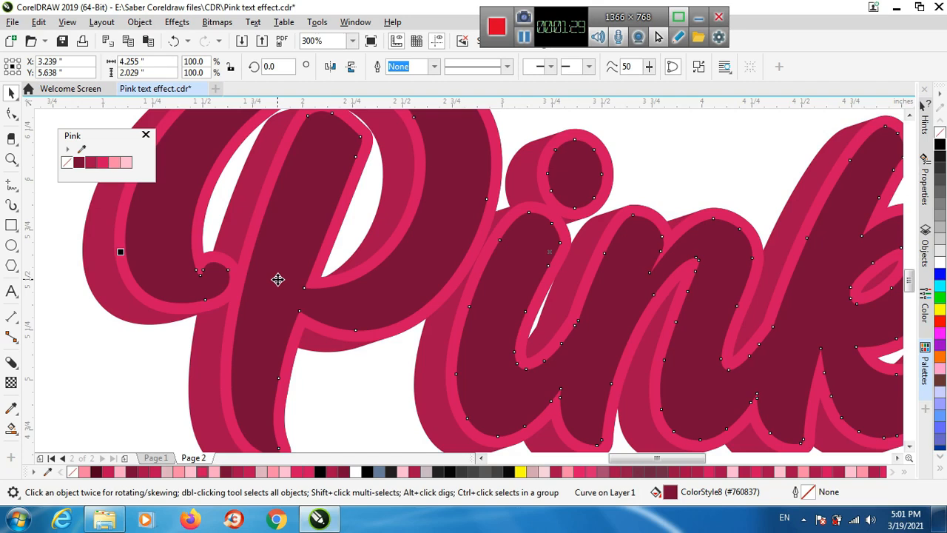
key(ctrl+c)
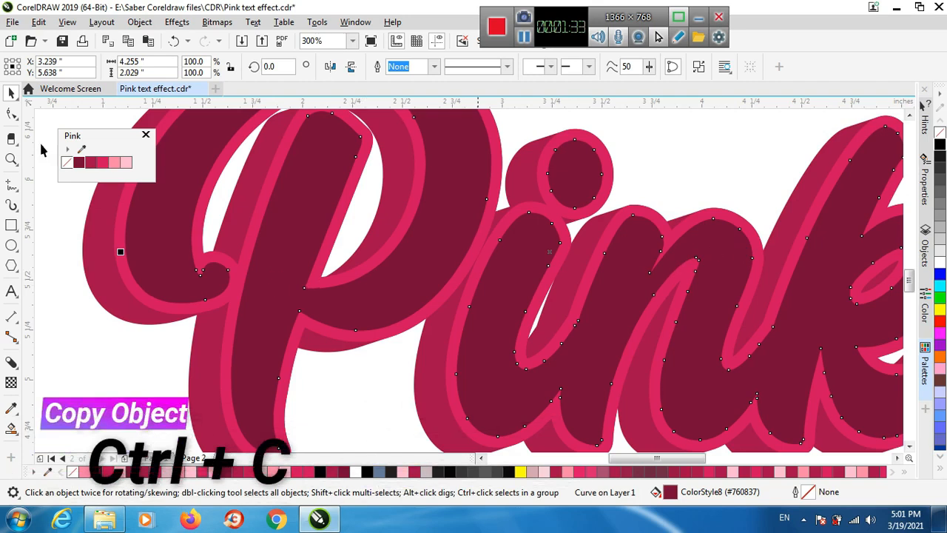
key(ctrl+v)
click(126, 162)
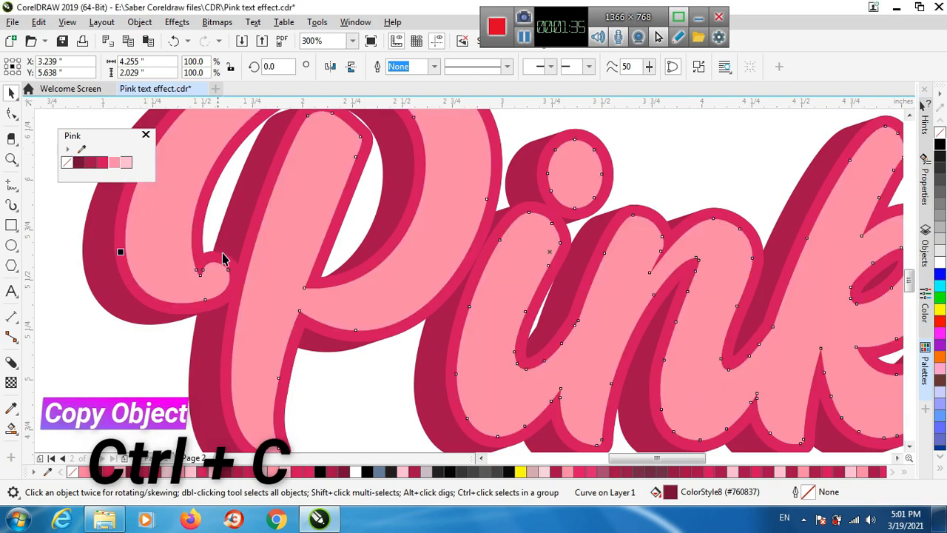
Step: Nudge the light pink lettering 0.03 inches to the right to expose a maroon edge, and deselect it
scroll(260, 298, up, 2)
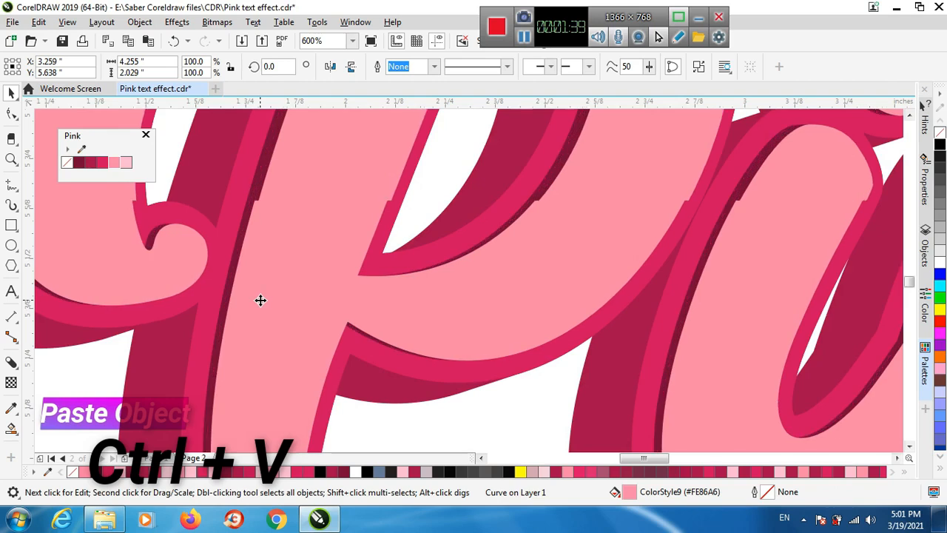
scroll(190, 285, down, 2)
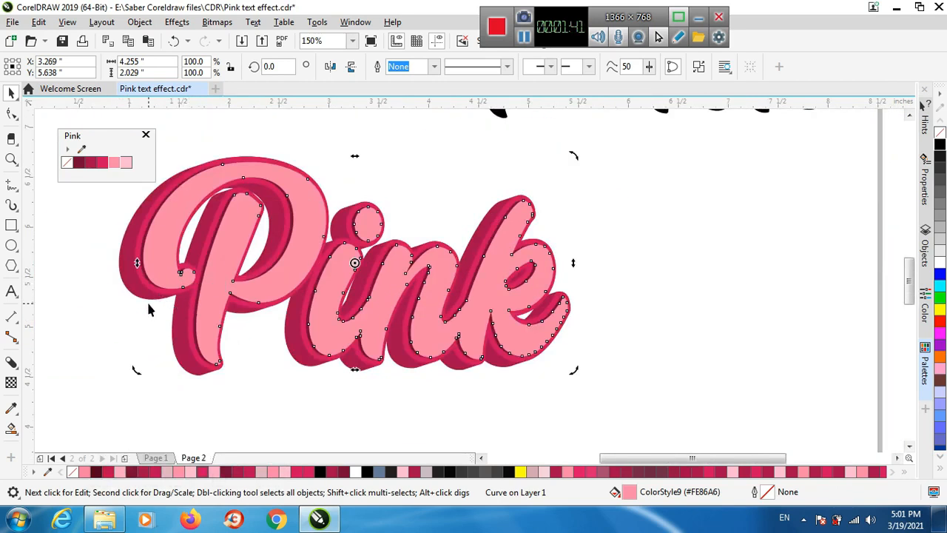
click(146, 311)
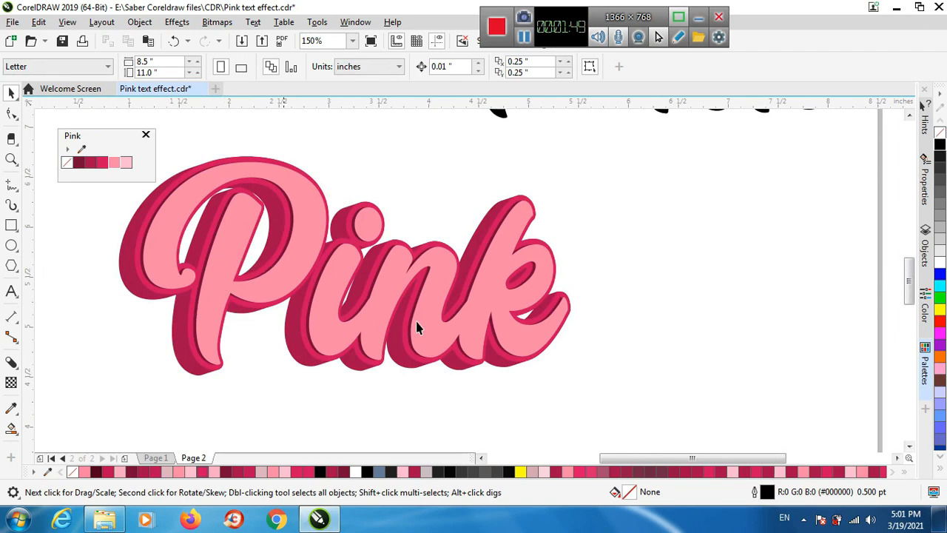
Step: Draw a straight freehand line about 5.36 inches long, sloping down to the right across the whole "Pink" lettering
scroll(470, 342, down, 1)
scroll(406, 318, up, 1)
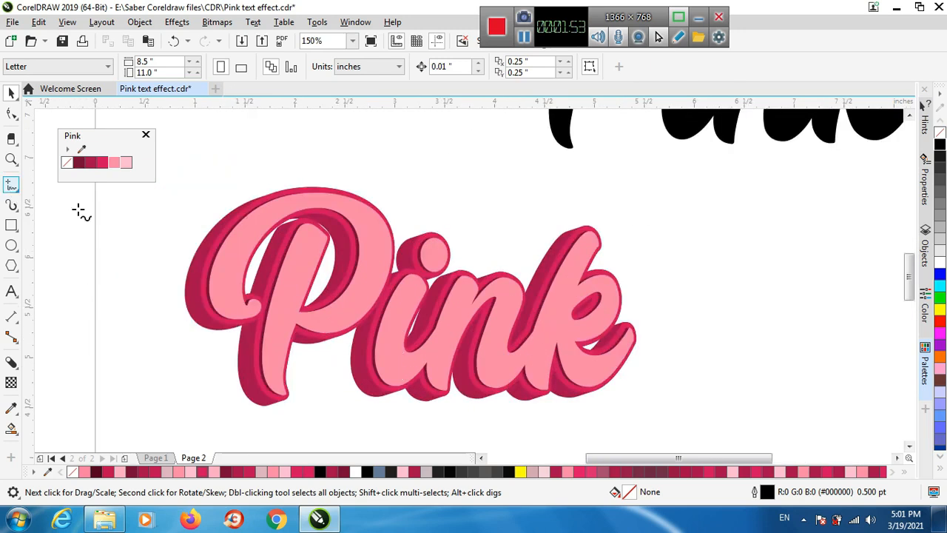
click(156, 270)
click(684, 358)
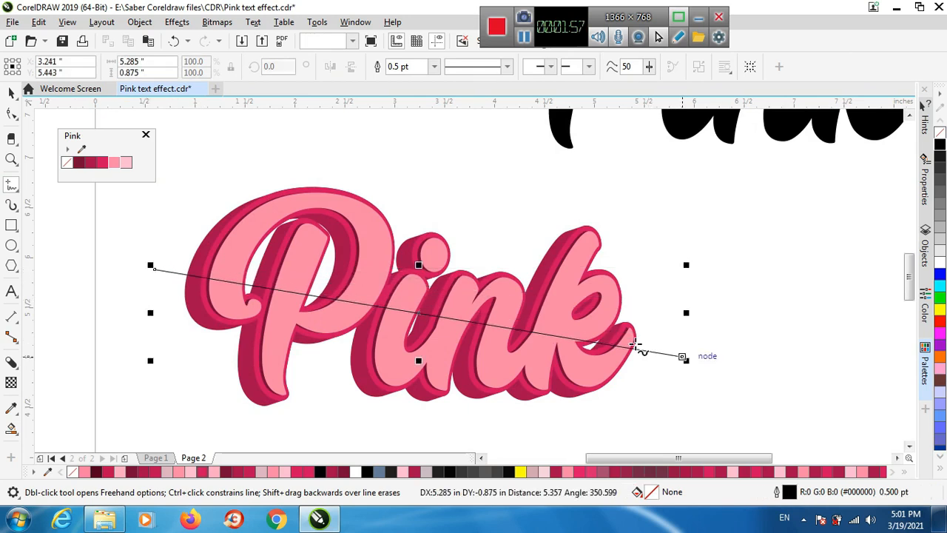
Step: Convert the straight line across the "Pink" lettering to a curve and bend it into a gentle S shape
click(11, 113)
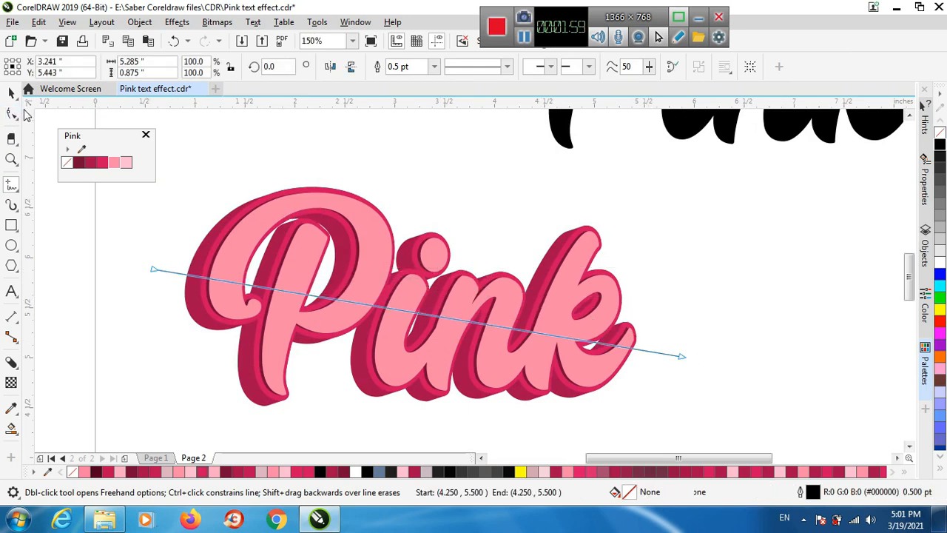
drag(110, 236, 762, 394)
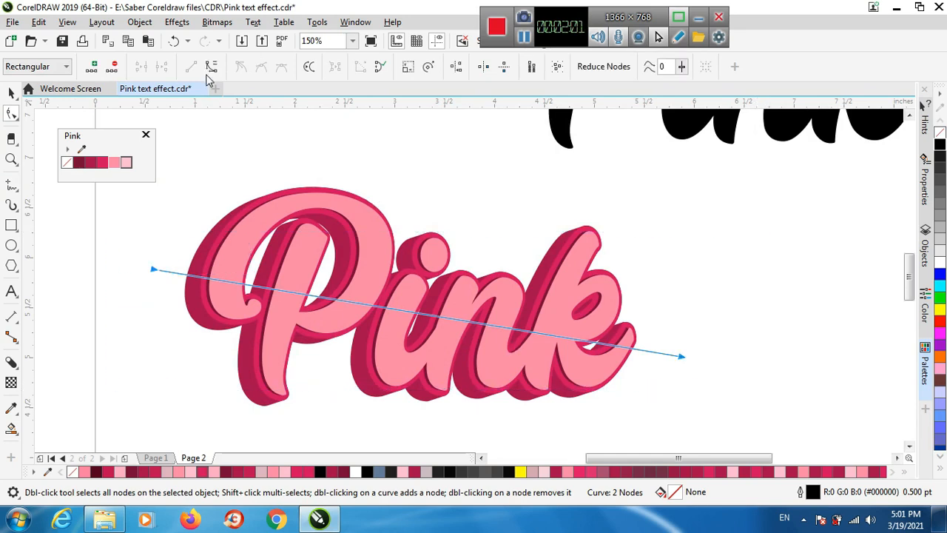
click(212, 69)
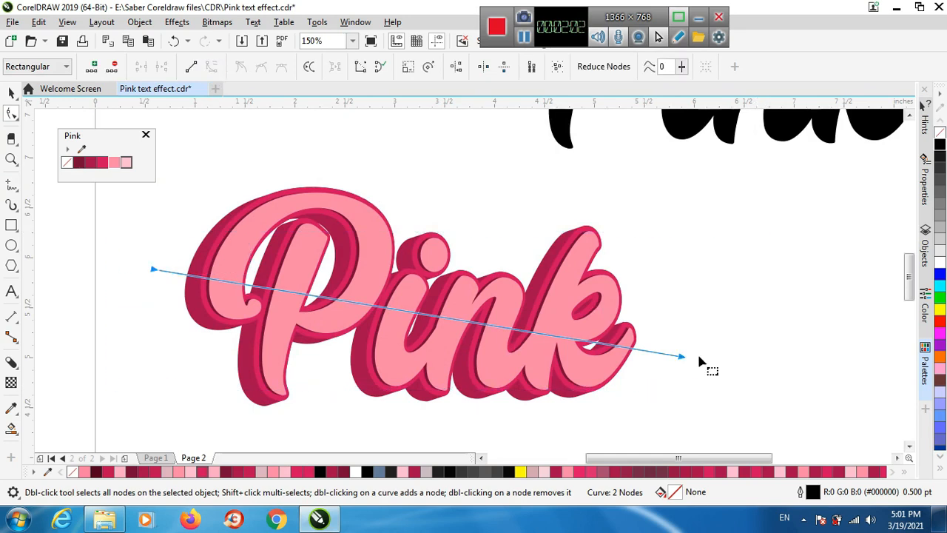
click(399, 311)
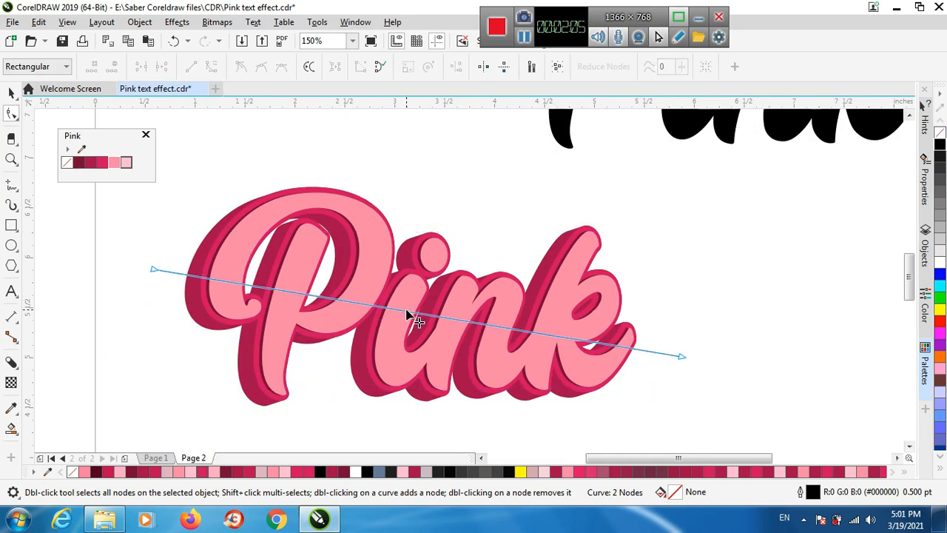
drag(406, 312, 412, 298)
click(683, 358)
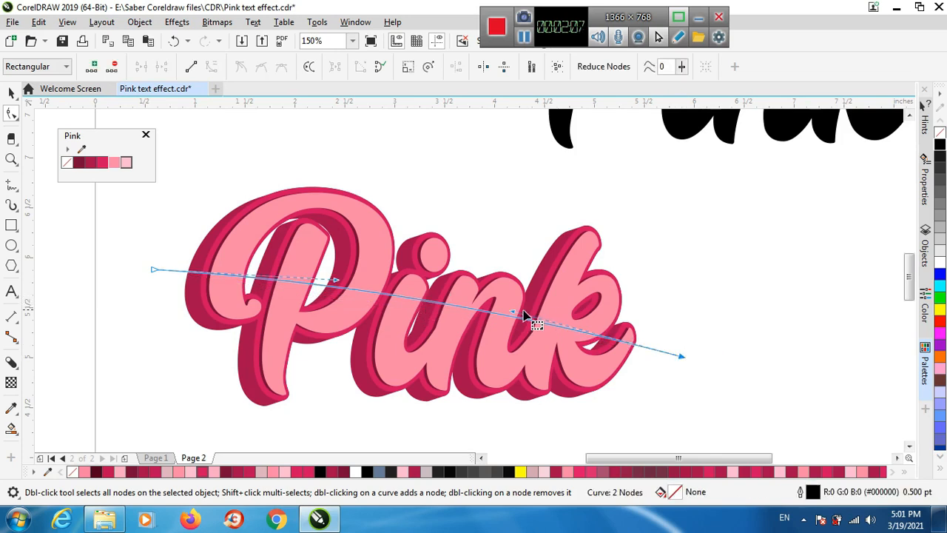
drag(513, 315, 504, 349)
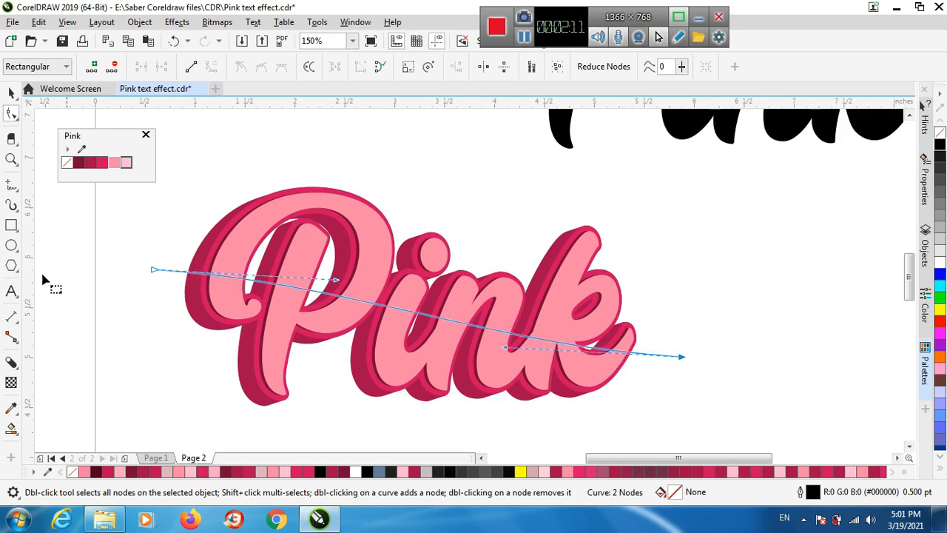
Step: Use Smart Fill to create blue-grey pieces from all the light pink letter areas above the curved line
click(20, 438)
click(37, 429)
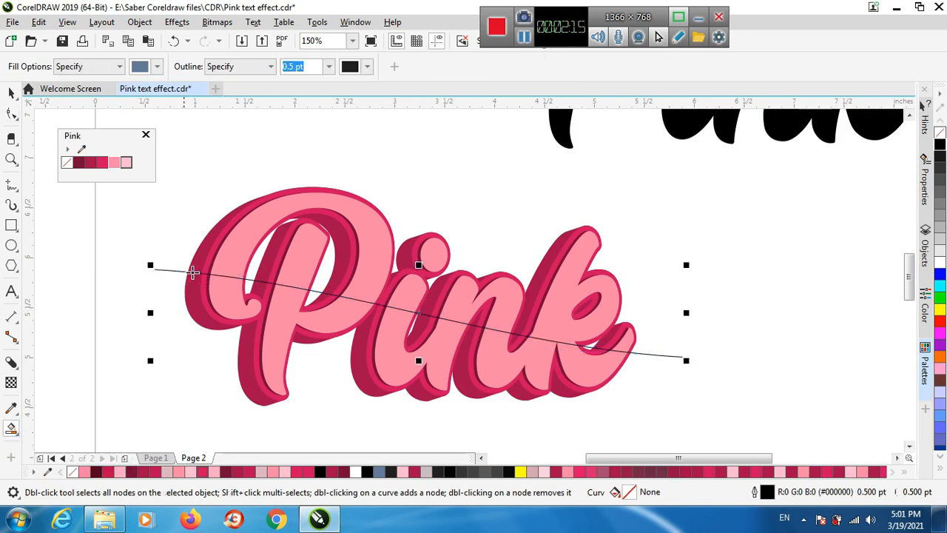
click(282, 257)
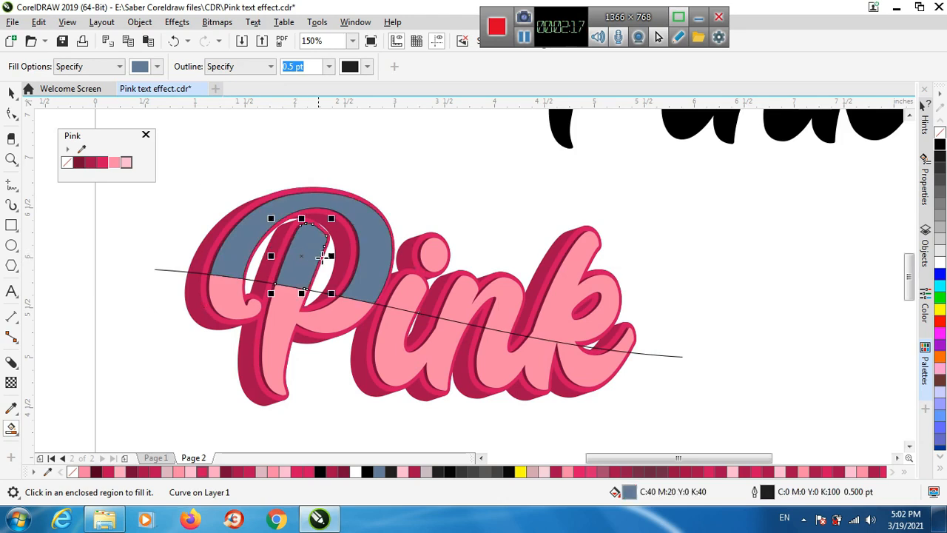
click(434, 251)
click(416, 292)
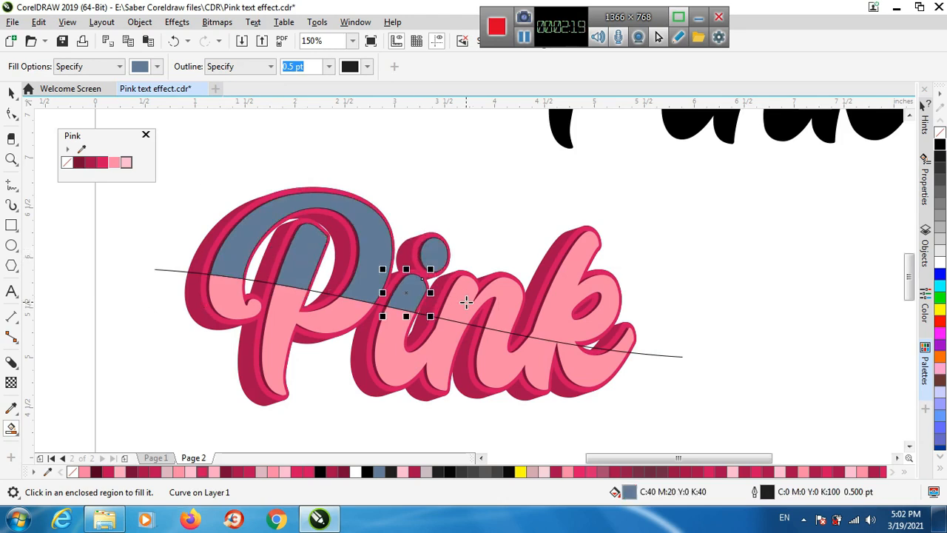
click(465, 300)
click(555, 310)
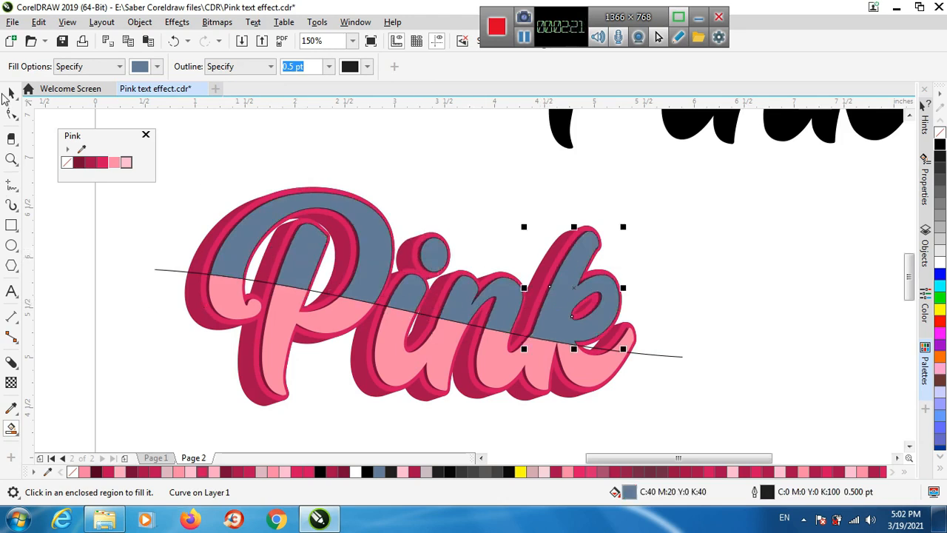
Step: Delete the curved dividing line, then give the six blue-grey pieces no outline and a pale pink #FDBAD1 fill
key(space)
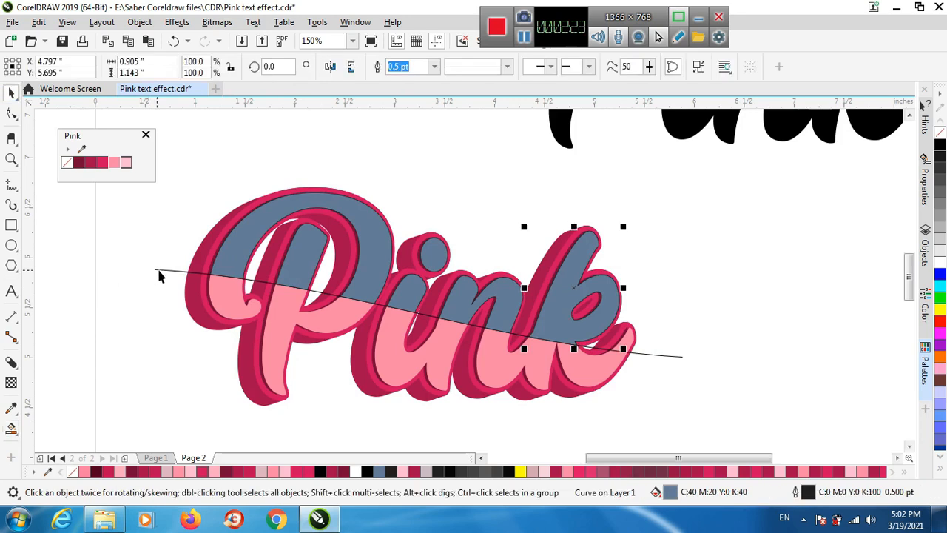
click(158, 270)
key(Delete)
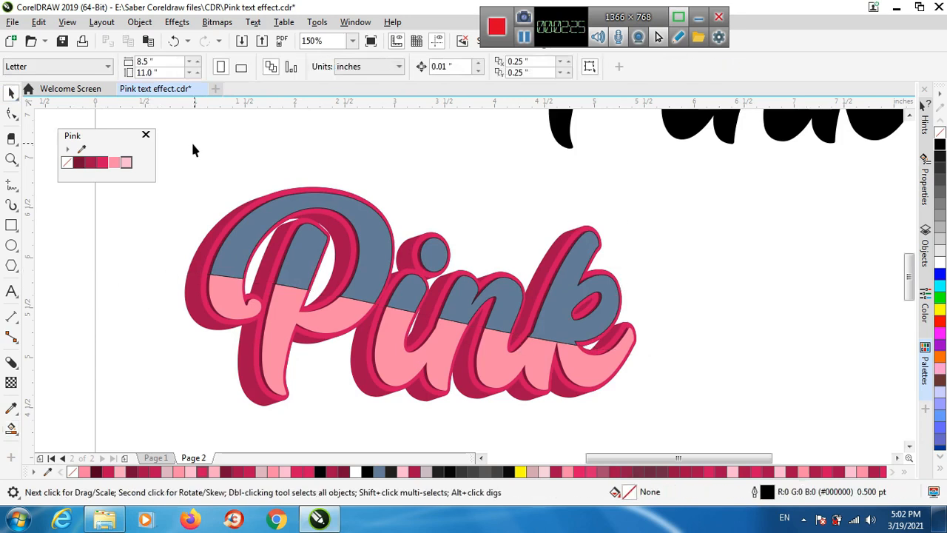
drag(193, 144, 685, 376)
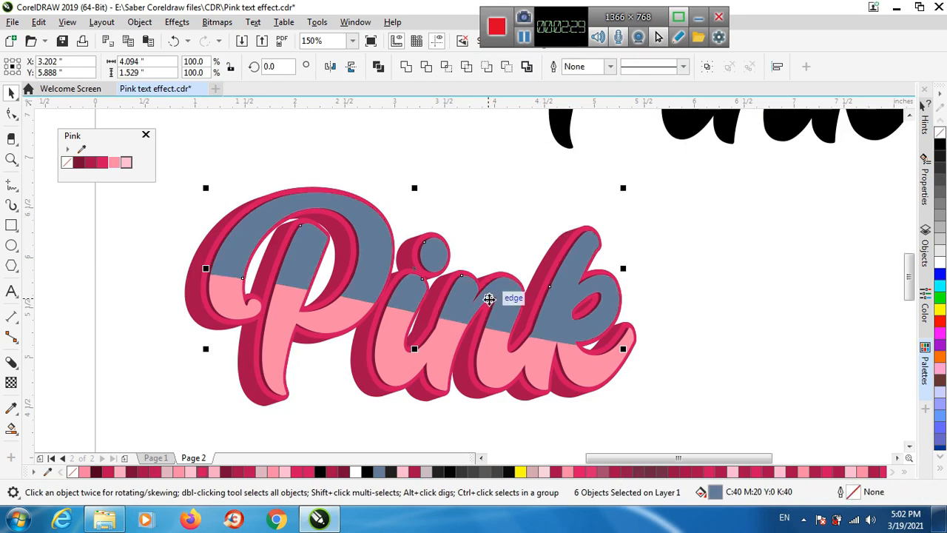
click(126, 162)
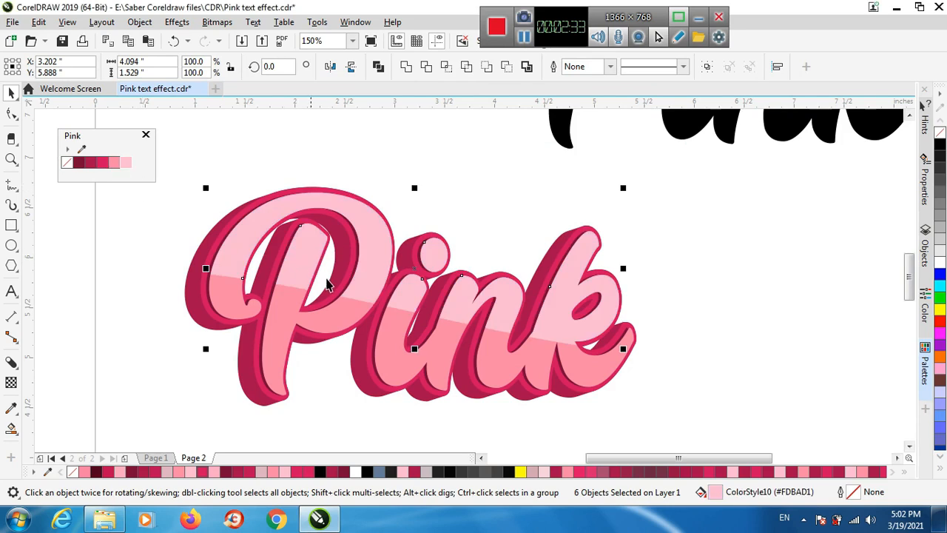
Step: Apply a linear fountain transparency to the six pale pink pieces so they fade out downward, and deselect them
click(12, 382)
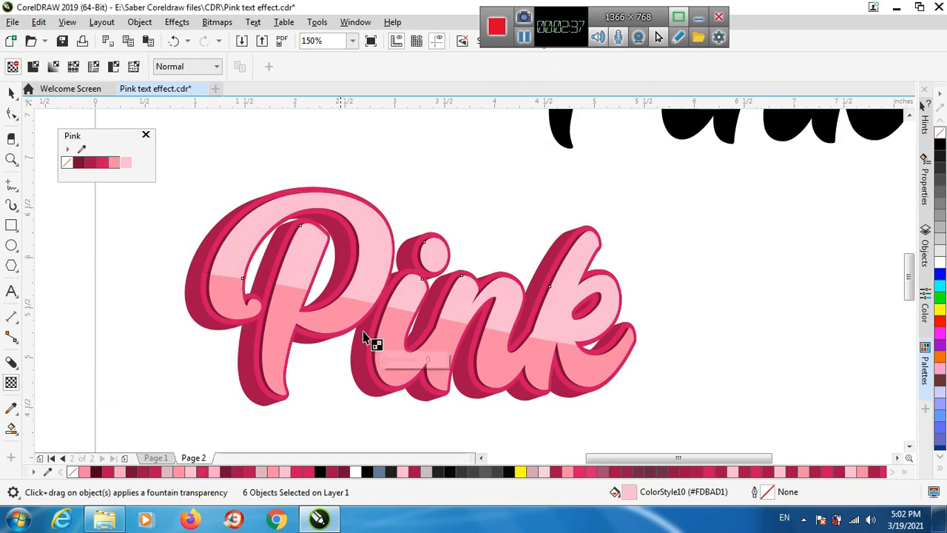
drag(364, 331, 364, 370)
drag(395, 169, 411, 162)
click(11, 91)
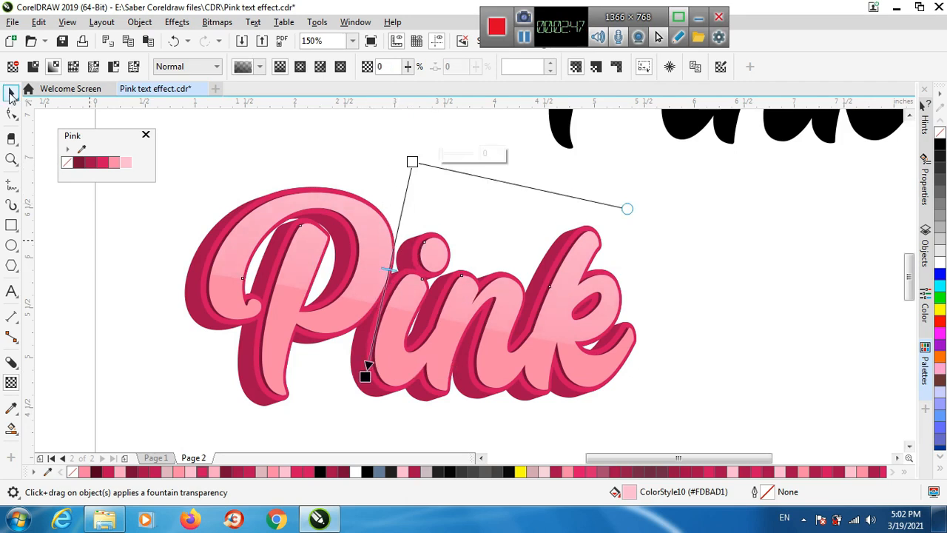
click(165, 380)
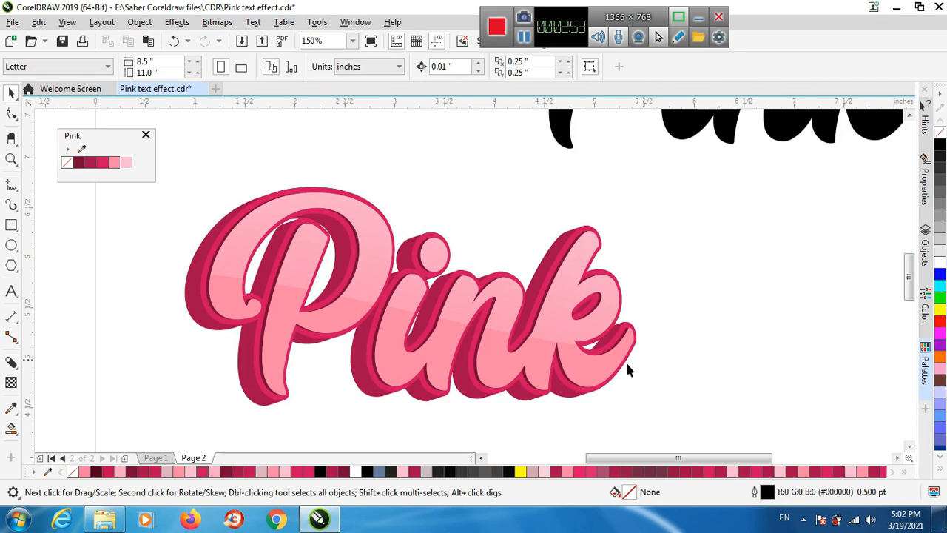
Step: Duplicate the light pink #FE86A6 lettering in place and fill the copy with white
click(343, 318)
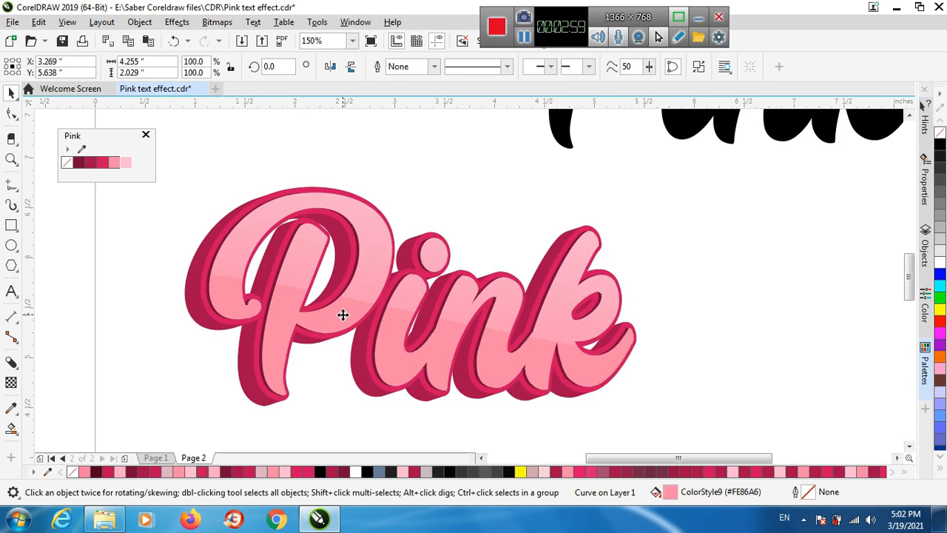
click(941, 264)
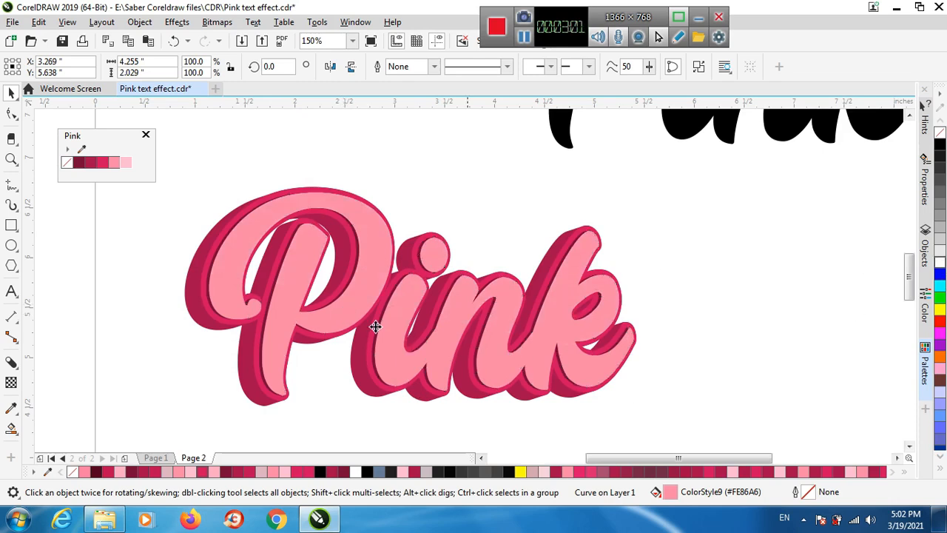
scroll(630, 326, up, 2)
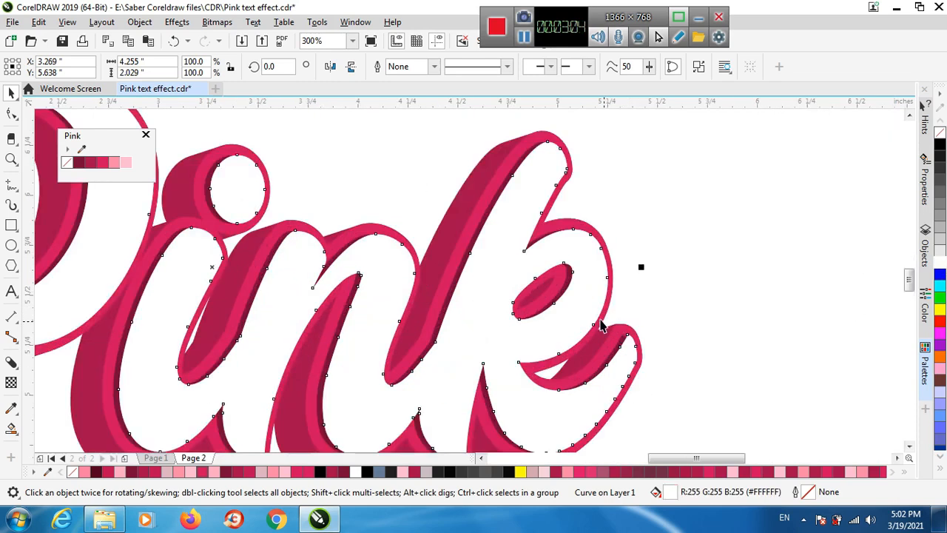
scroll(576, 304, up, 2)
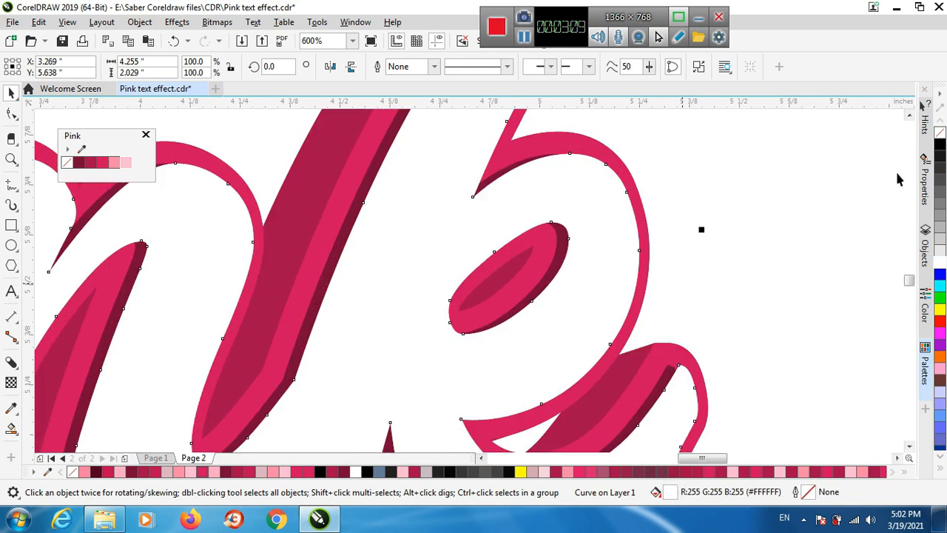
Step: Duplicate the white lettering in place, fill the copy with black, and nudge it 0.02 inches left and 0.01 inches down
scroll(630, 288, down, 1)
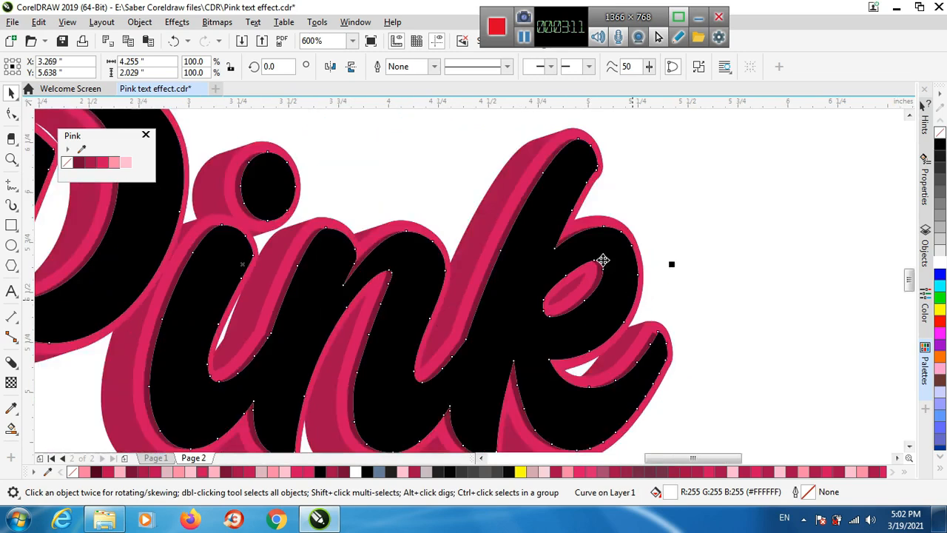
scroll(575, 233, up, 1)
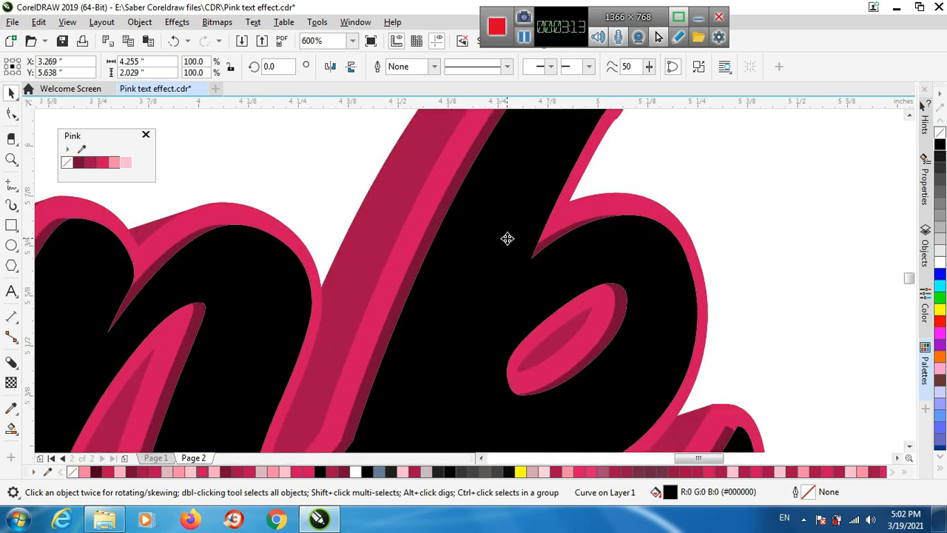
scroll(507, 238, down, 1)
scroll(551, 276, down, 1)
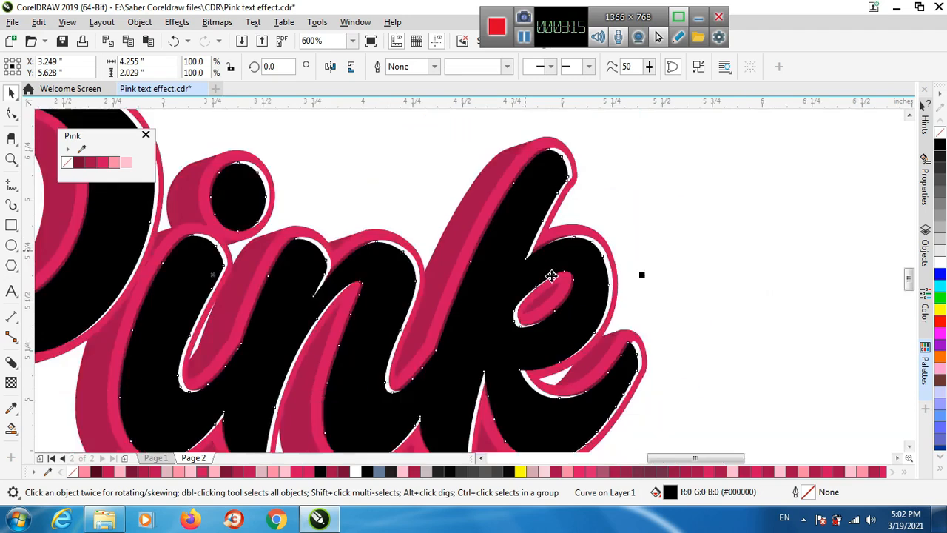
scroll(551, 276, down, 3)
scroll(465, 254, up, 2)
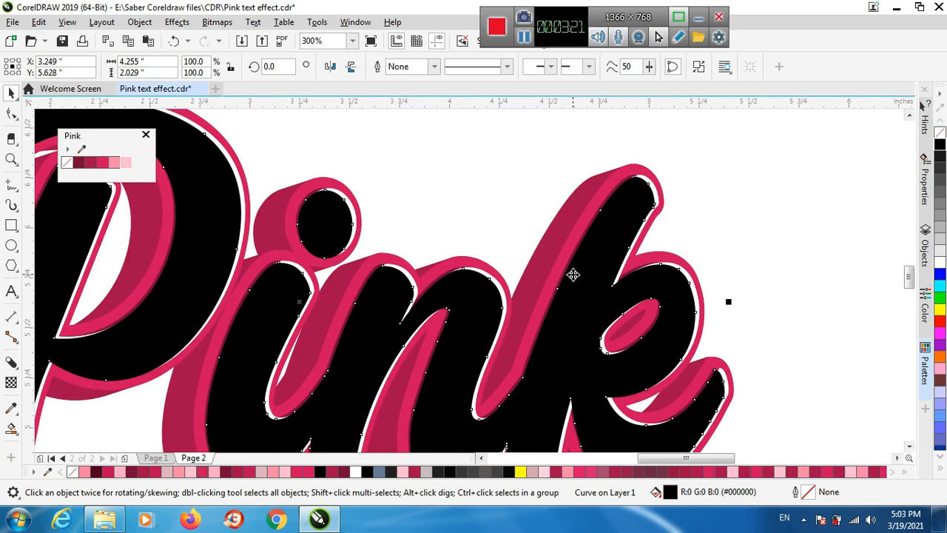
scroll(580, 260, down, 3)
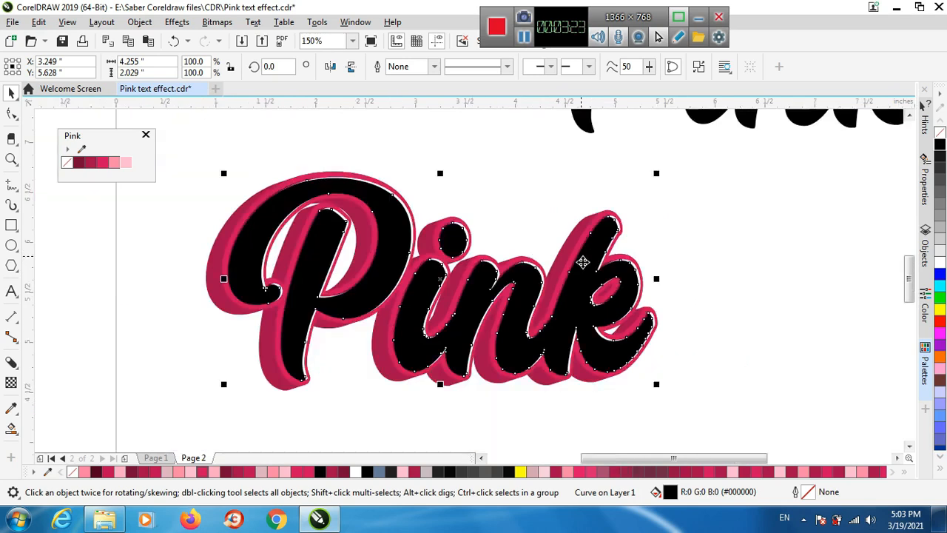
Step: Cut the black lettering out of the white one with Back Minus Front, leaving thin white edge highlights, and deselect
scroll(735, 258, up, 5)
scroll(738, 261, up, 2)
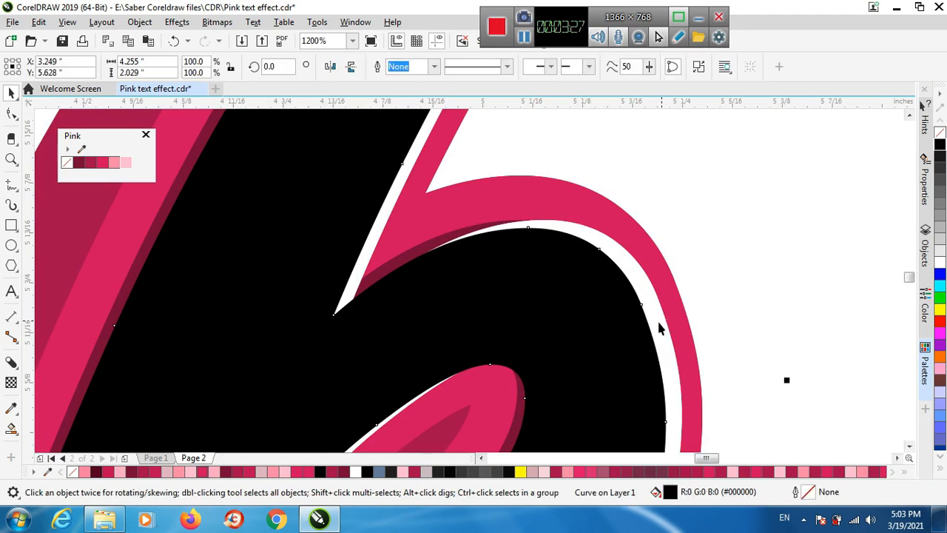
shift+click(435, 150)
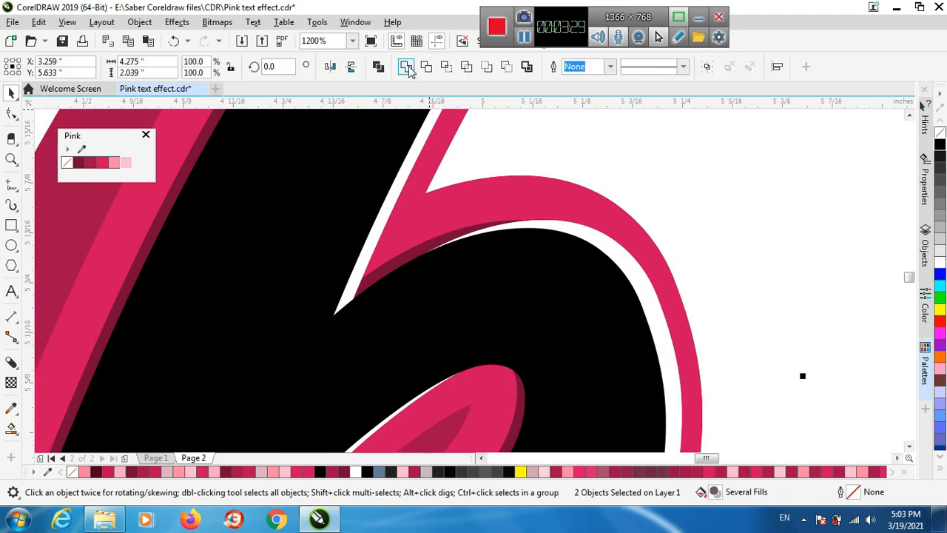
click(507, 67)
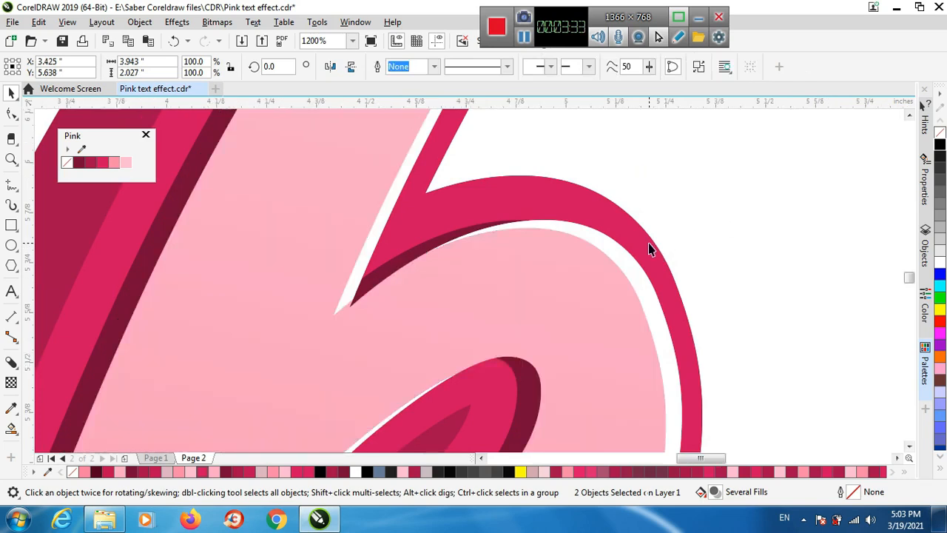
scroll(648, 250, down, 6)
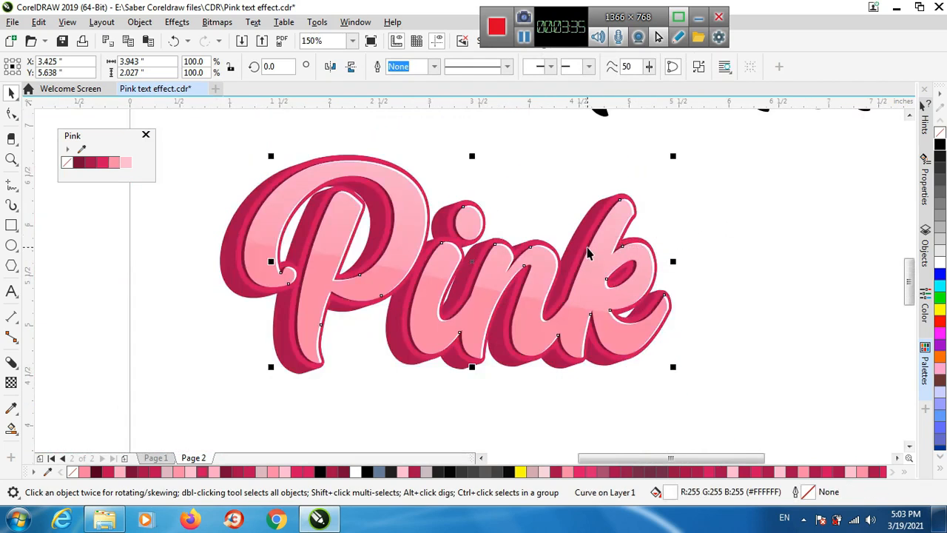
click(211, 387)
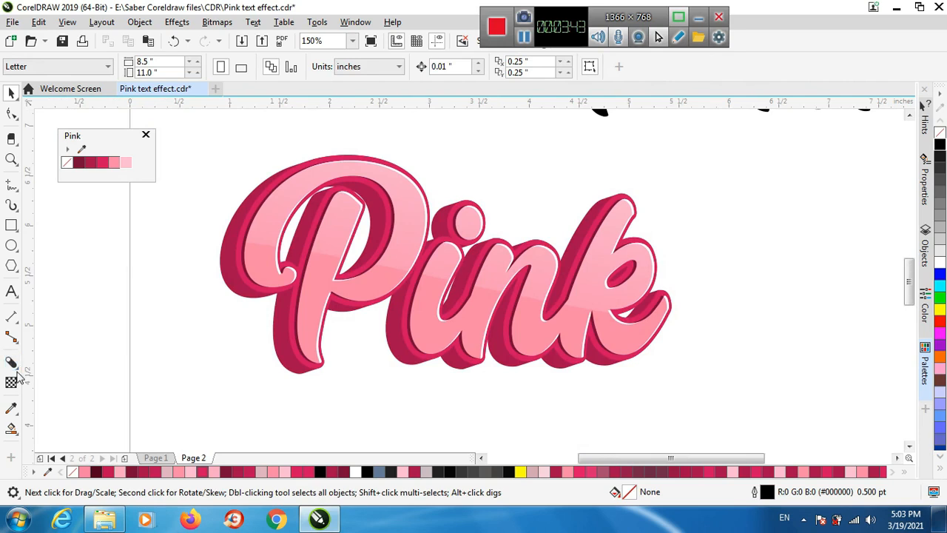
Step: Break apart the block shadow behind the "Pink" lettering and clear the selection
click(282, 368)
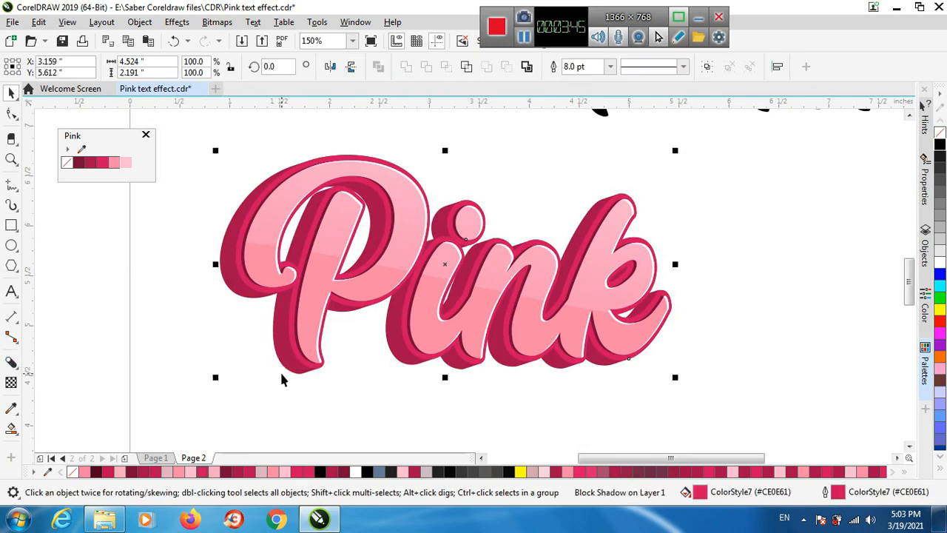
click(140, 21)
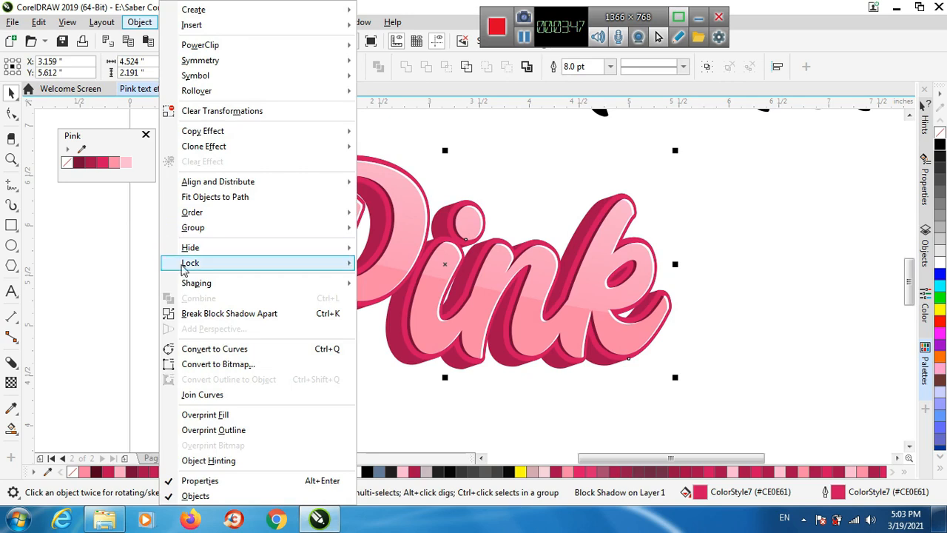
click(194, 315)
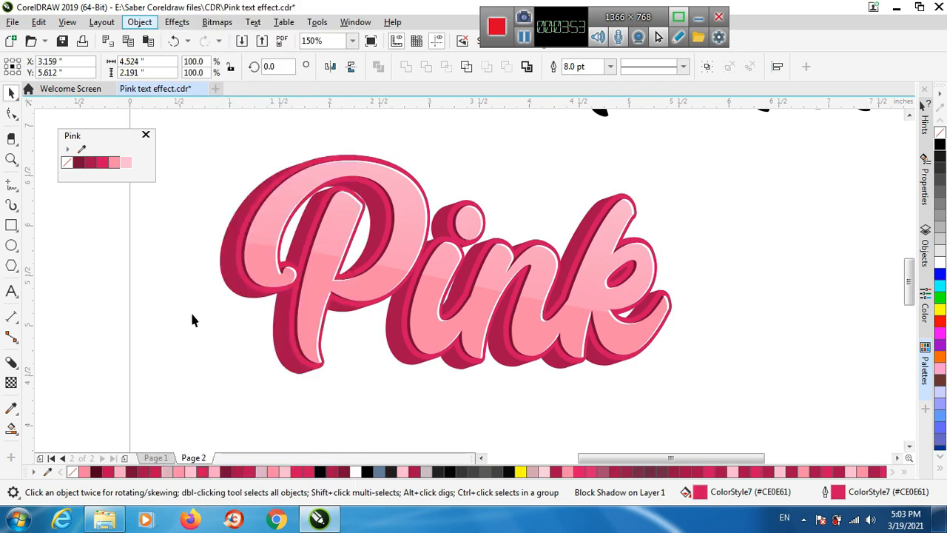
click(230, 363)
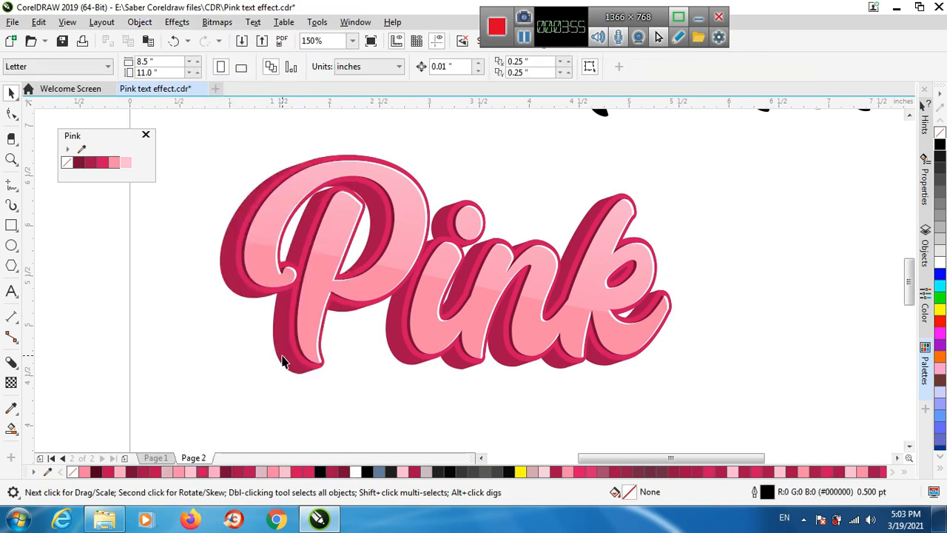
Step: Fill the separated block shadow behind the "Pink" lettering with black and send it to the back
click(282, 355)
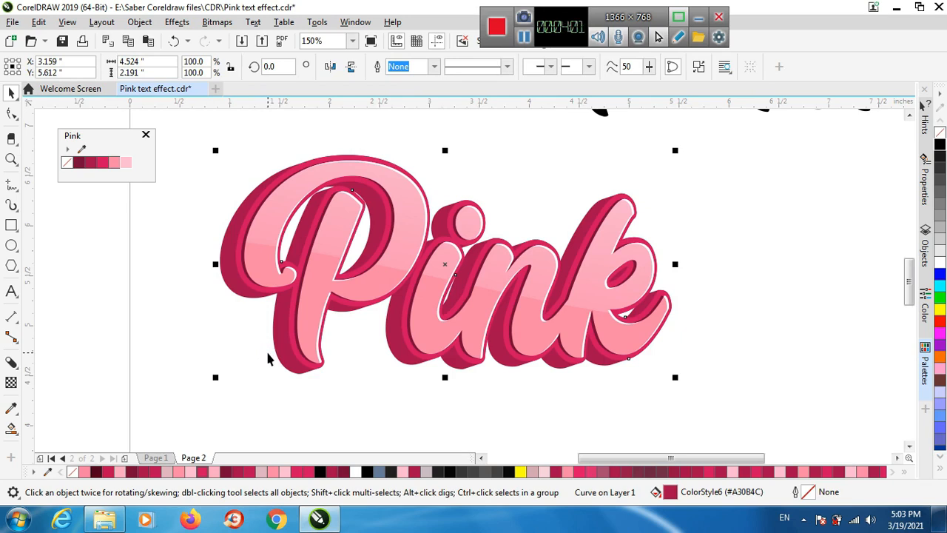
key(shift+Page_Up)
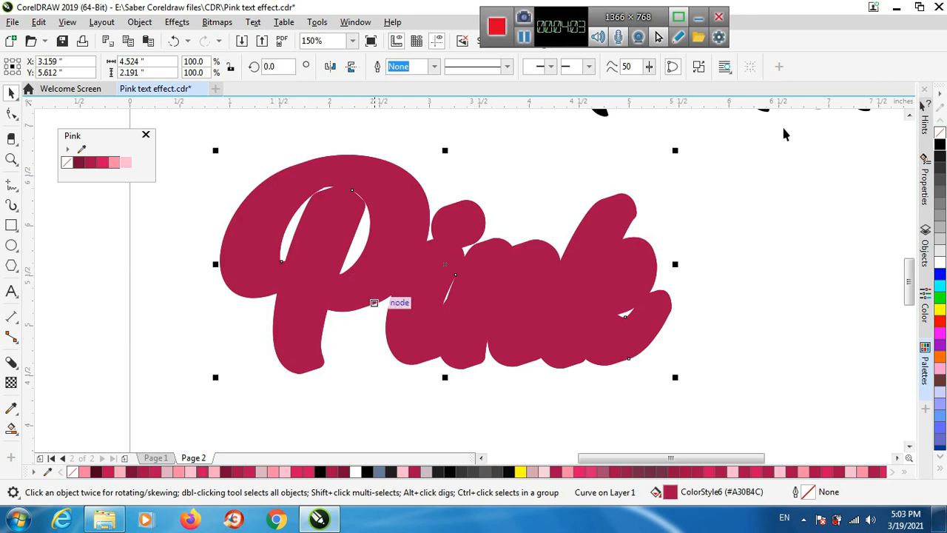
click(939, 145)
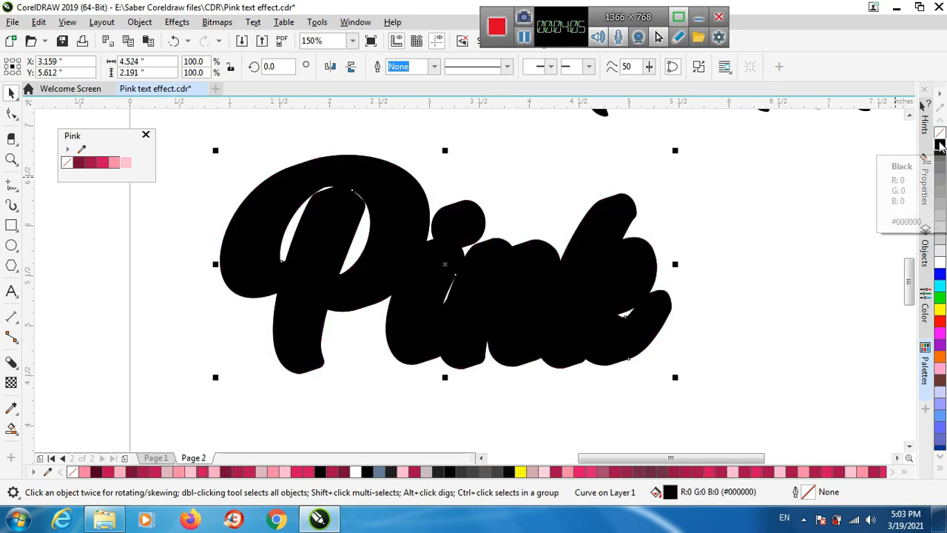
key(shift+Page_Down)
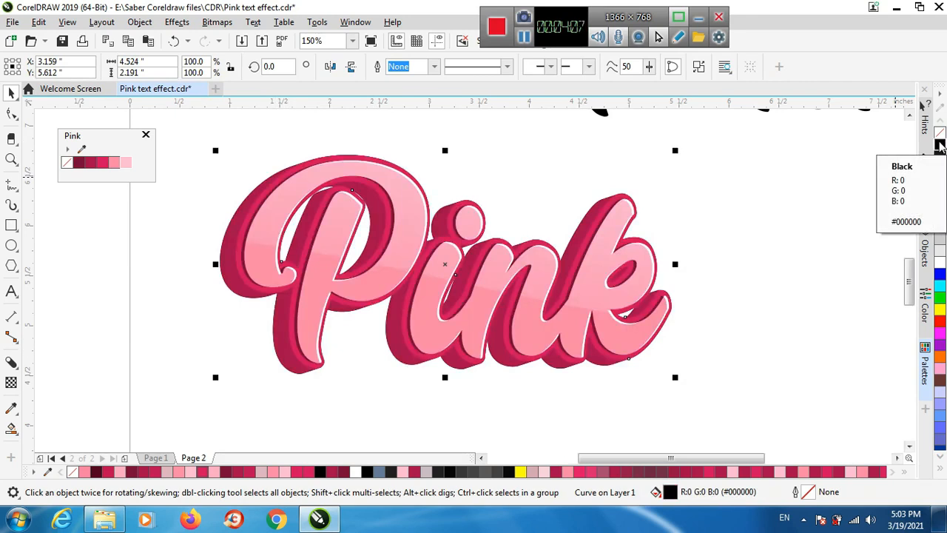
Step: Offset the black shadow shape 0.14 inches left and 0.07 inches down from the lettering
key(Left)
key(Left)
key(Left)
key(Left)
key(Left)
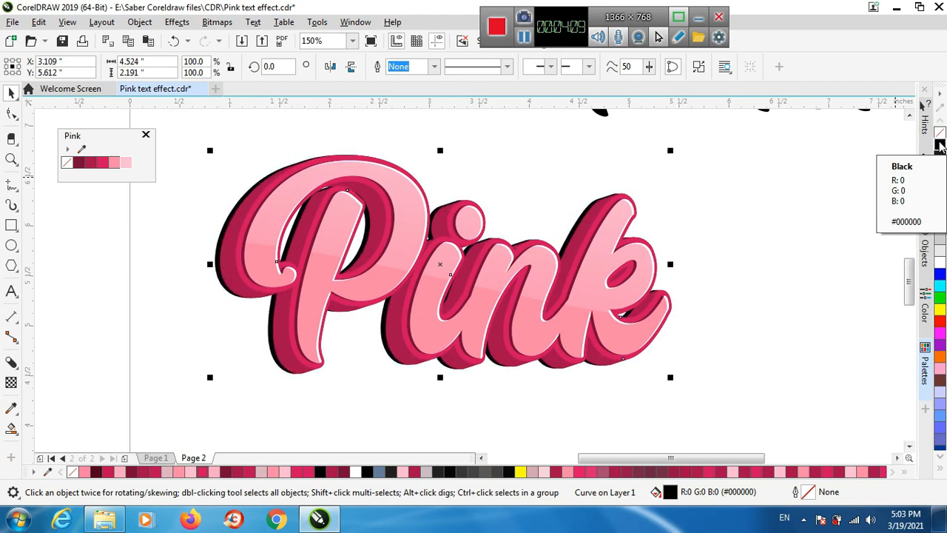
key(Left)
key(Left)
key(Left)
key(Left)
key(Left)
key(Left)
key(Left)
key(Left)
key(Left)
key(Down)
key(Down)
key(Down)
key(Down)
key(Down)
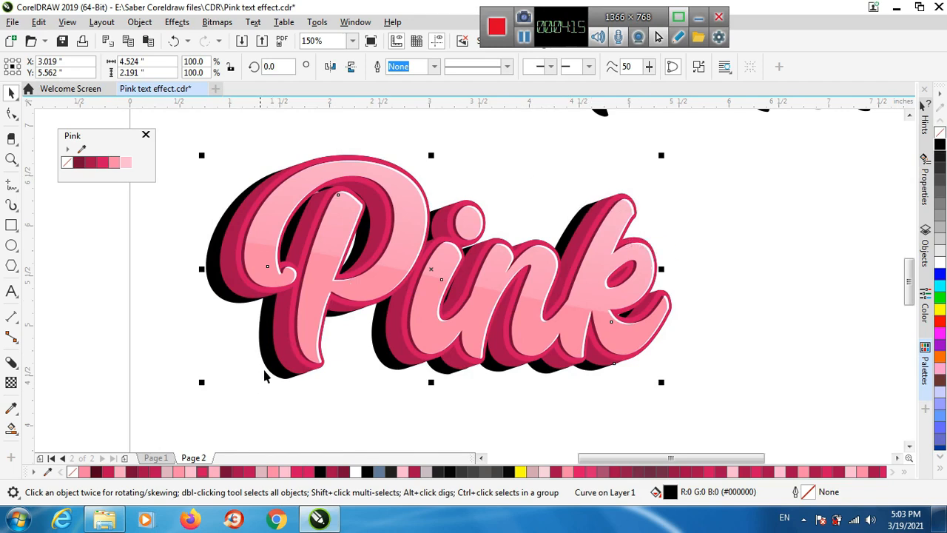
key(Down)
key(Down)
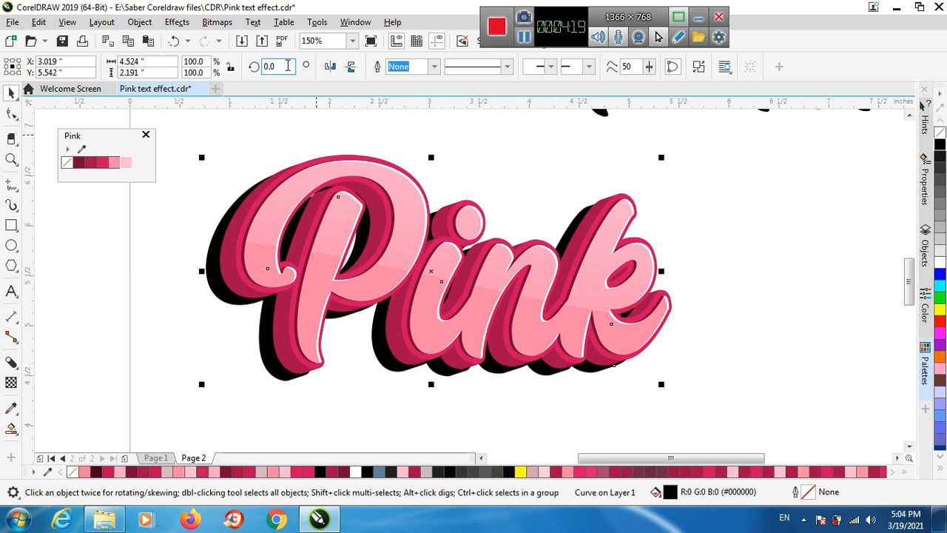
Step: Convert the black shadow shape to a 300 dpi RGB Color (24-bit) bitmap with anti-aliasing and a transparent background
click(217, 23)
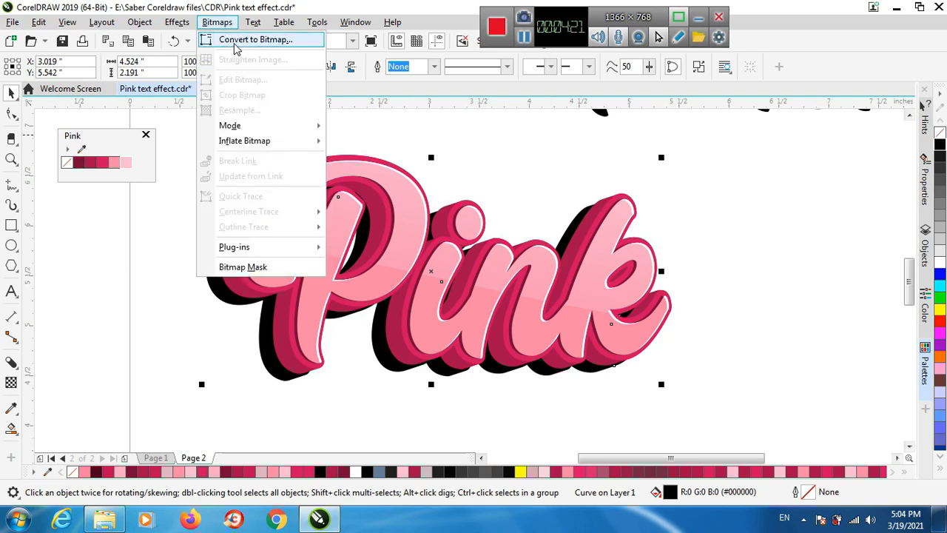
click(244, 40)
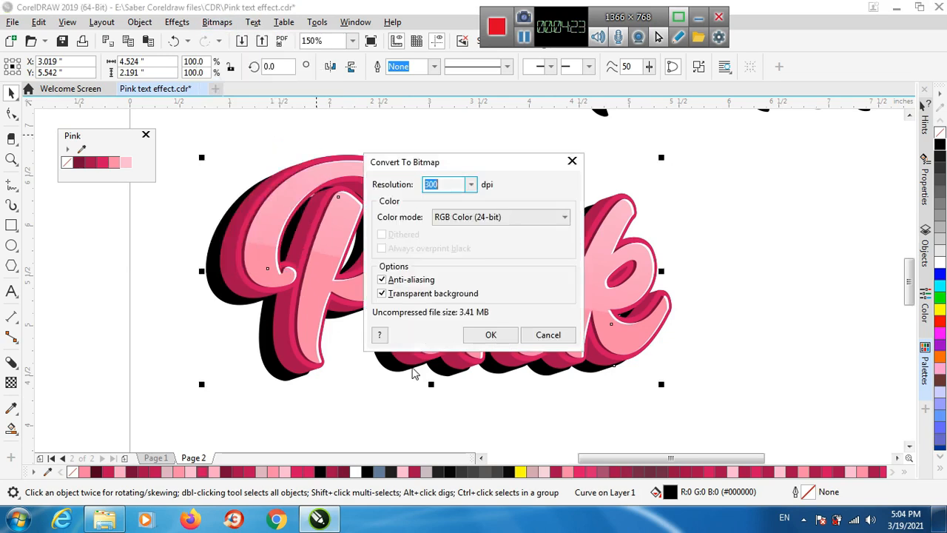
click(488, 337)
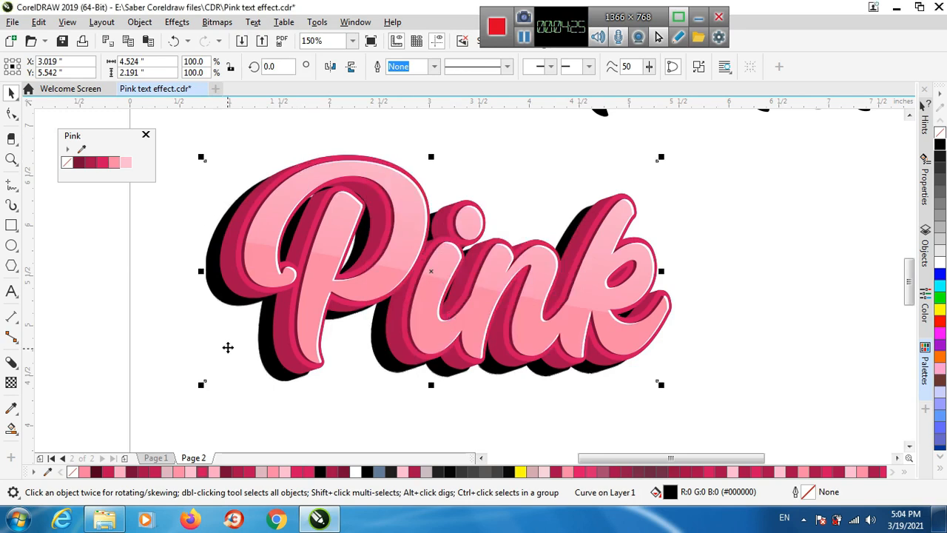
Step: Apply a Gaussian Blur with a 10-pixel radius to the shadow bitmap
click(177, 22)
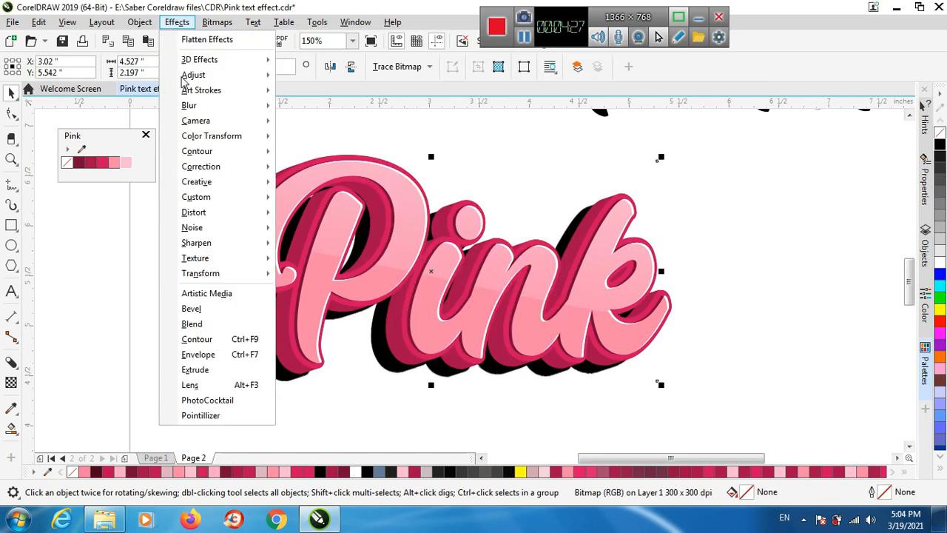
mouse_move(213, 111)
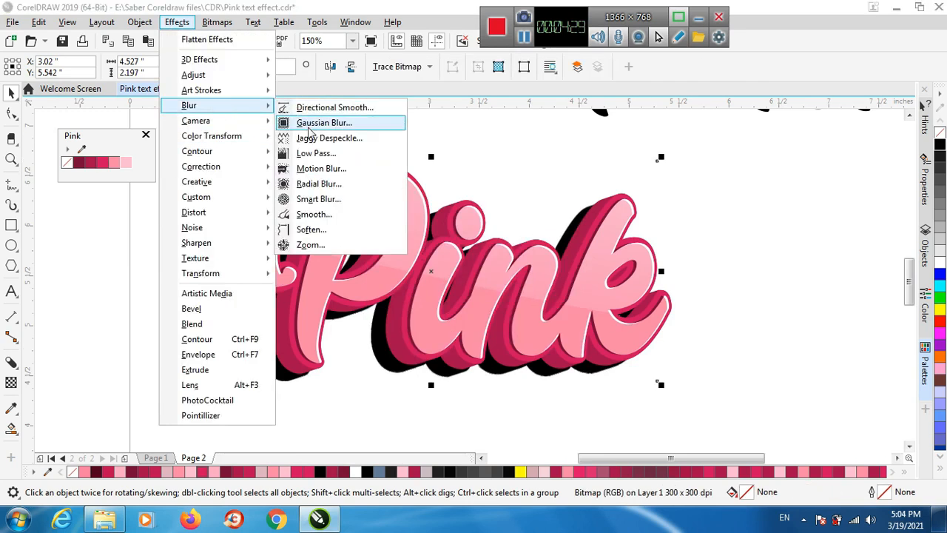
click(309, 131)
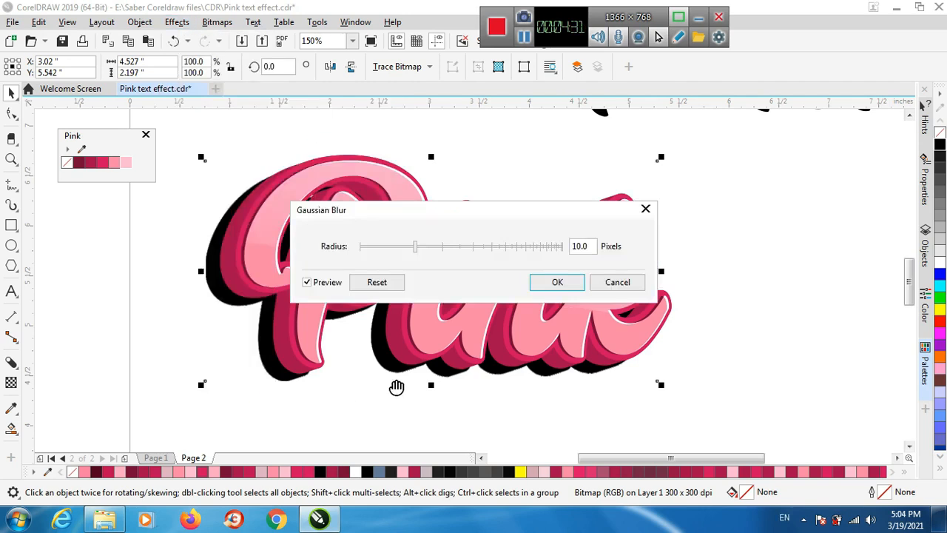
click(557, 282)
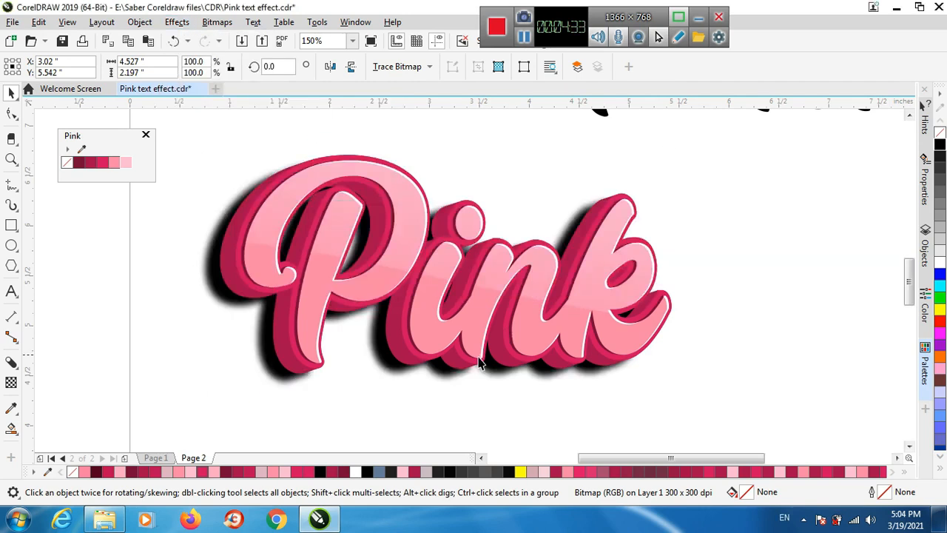
Step: Apply a fountain transparency to the blurred shadow, starting below the lettering and fading out upward at about 86.5°
click(11, 381)
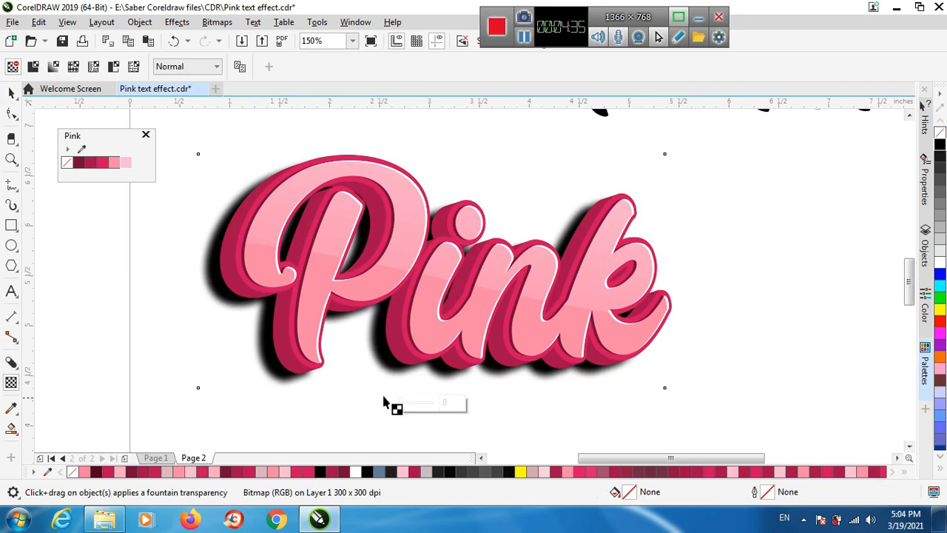
drag(386, 377, 427, 199)
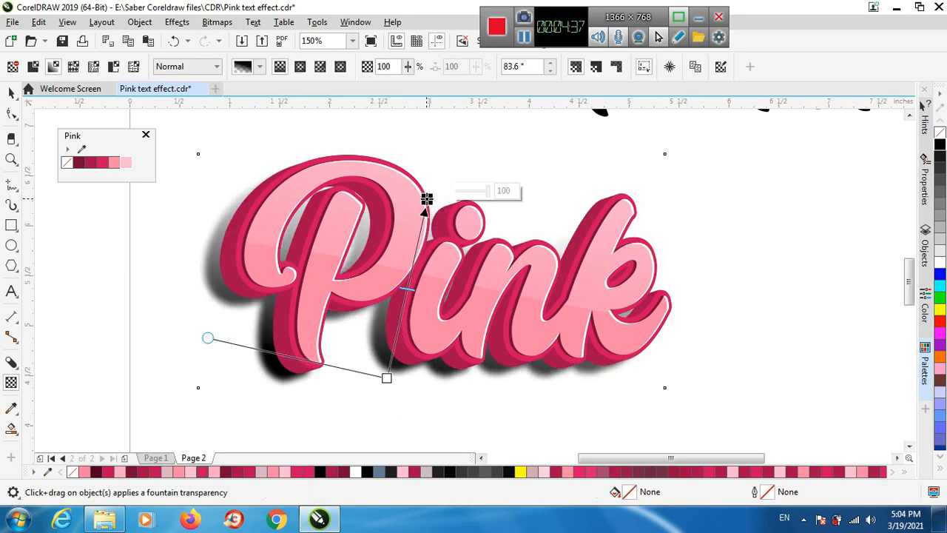
drag(386, 377, 398, 433)
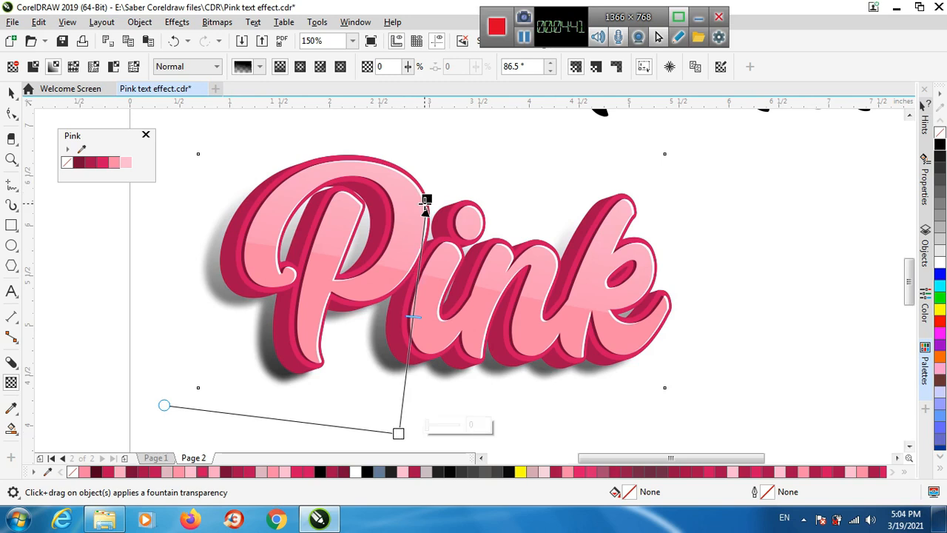
drag(427, 200, 407, 270)
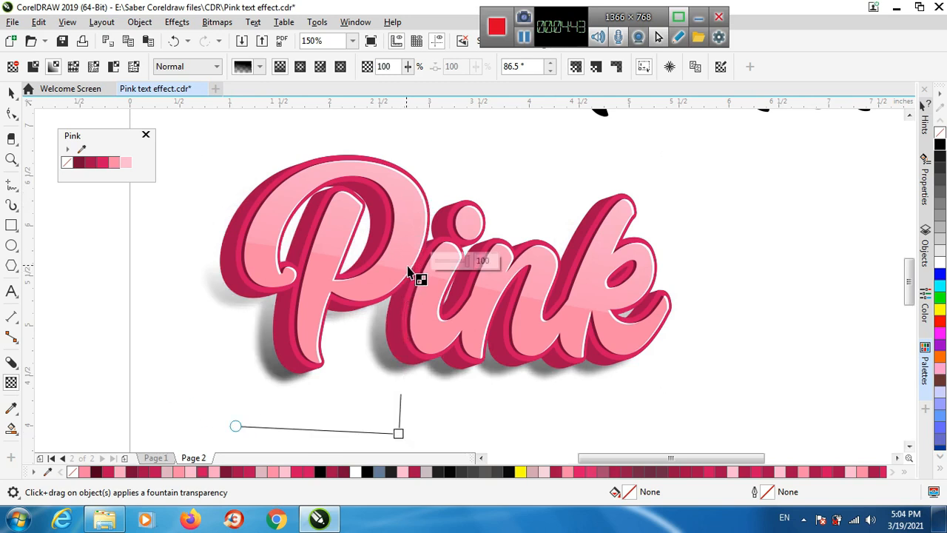
click(407, 270)
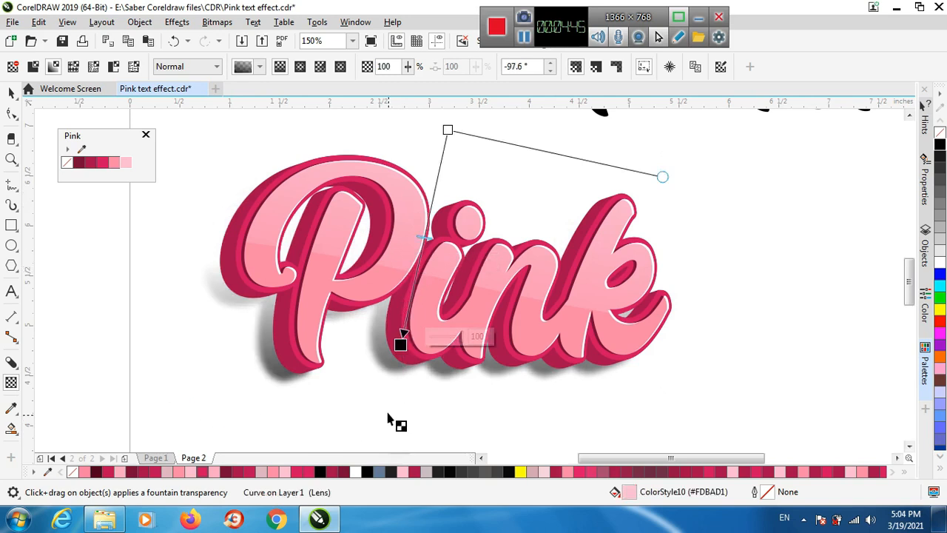
drag(402, 345, 419, 361)
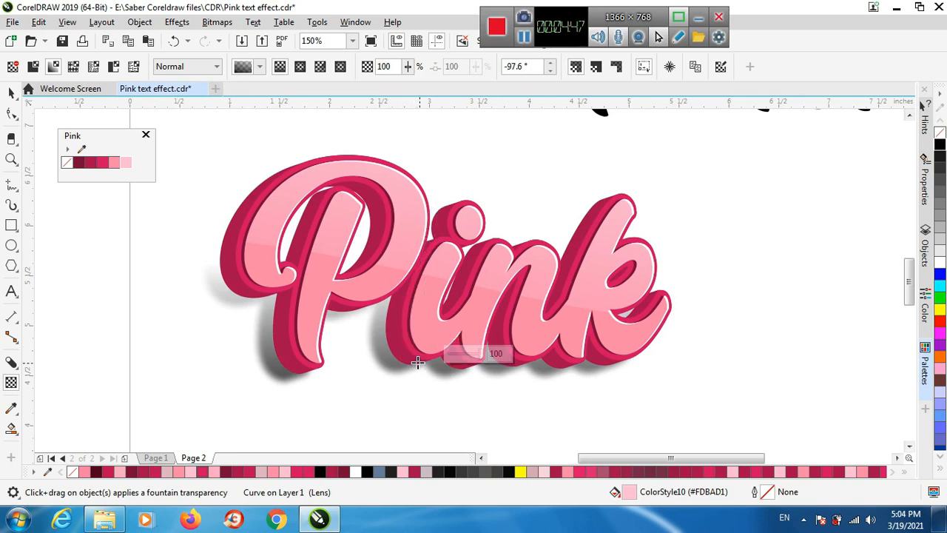
drag(447, 130, 442, 160)
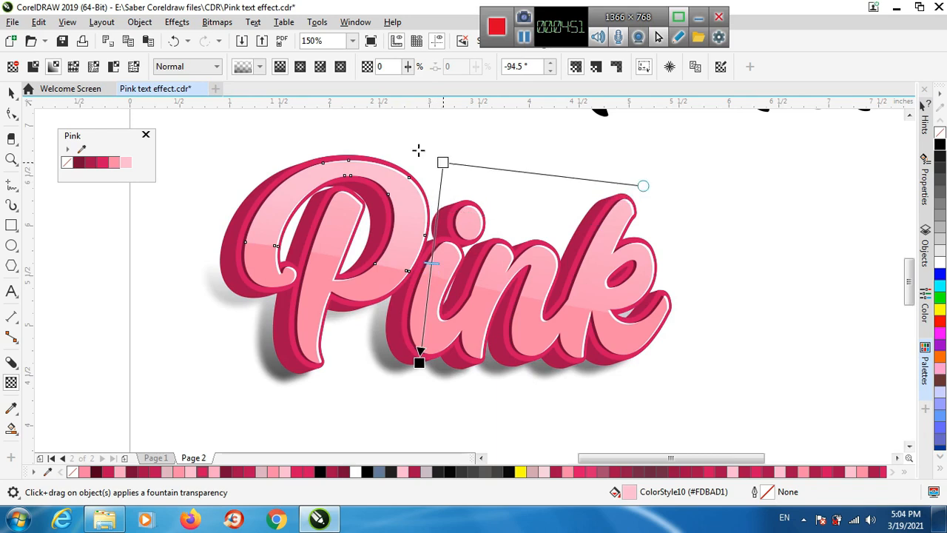
click(175, 41)
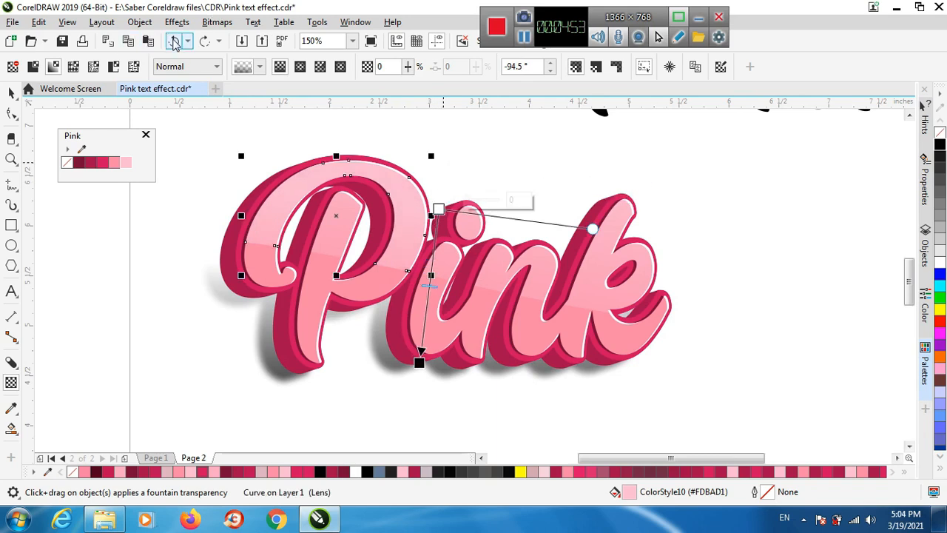
click(173, 41)
click(175, 40)
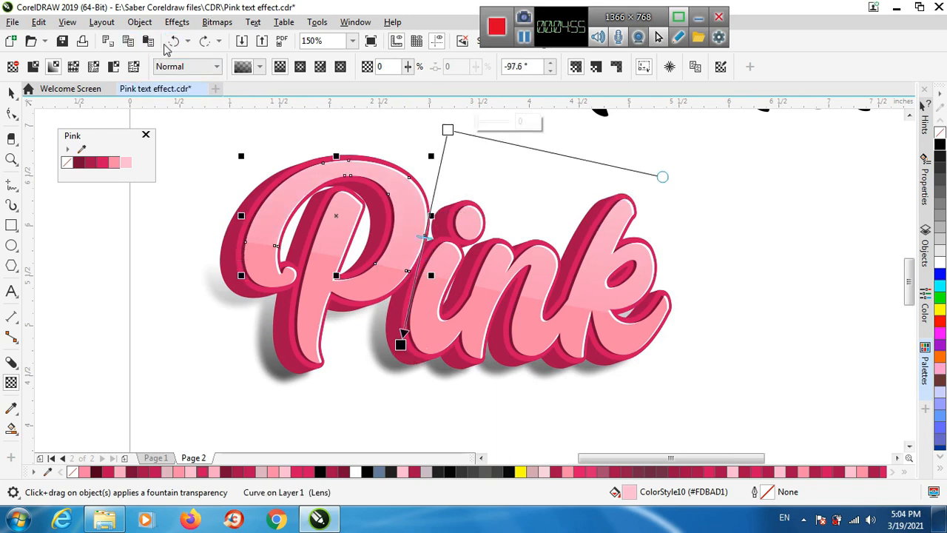
click(175, 40)
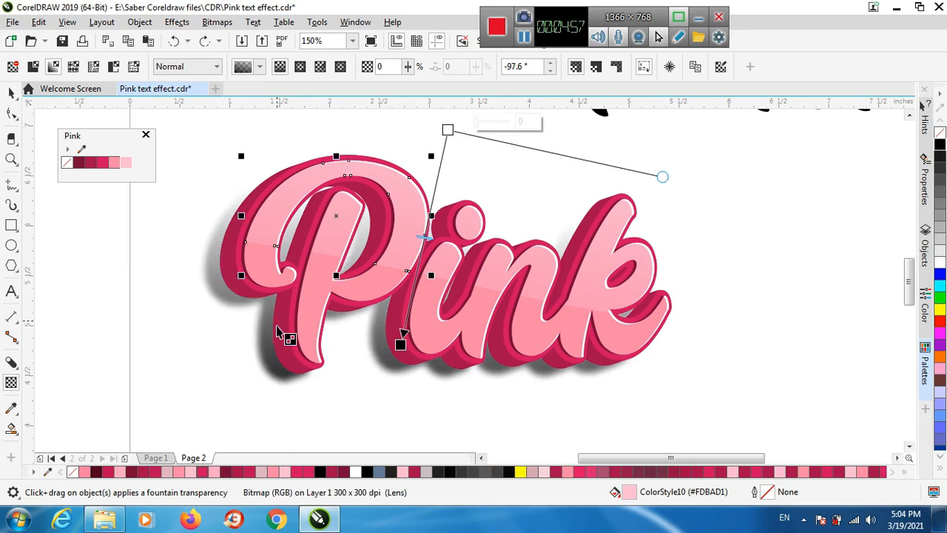
Step: Shorten the blurred shadow's fountain transparency so it fades from just below the lettering to mid-height of the "i", at about 87.4°
click(267, 373)
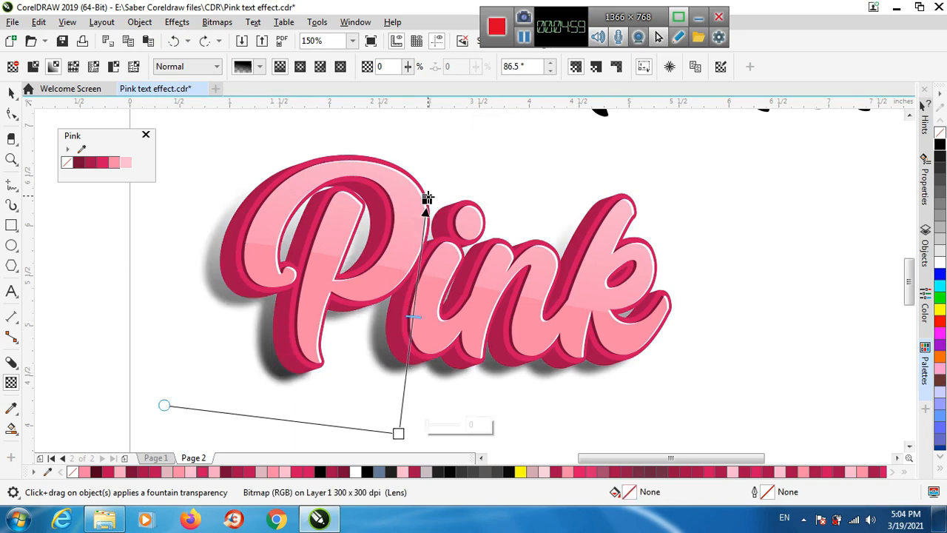
drag(427, 198, 409, 283)
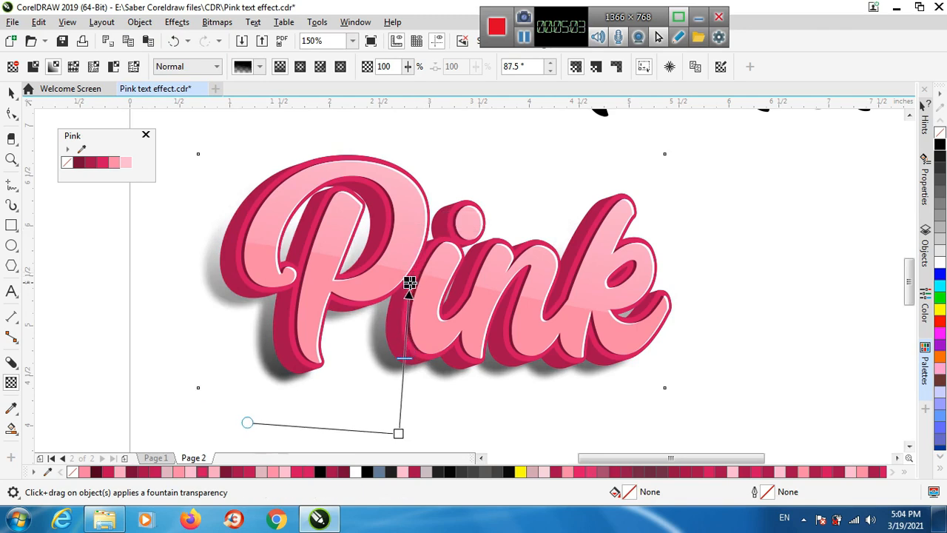
drag(398, 432, 407, 398)
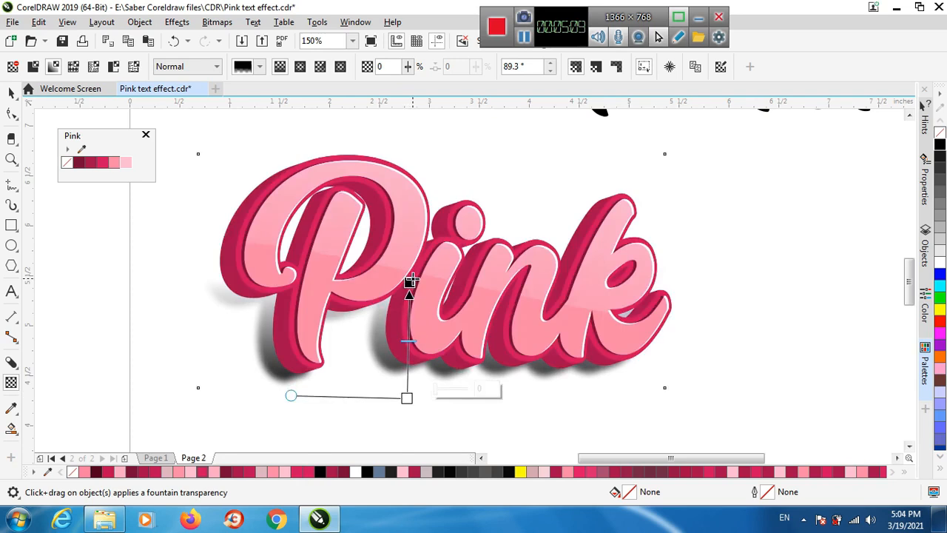
drag(411, 283, 429, 293)
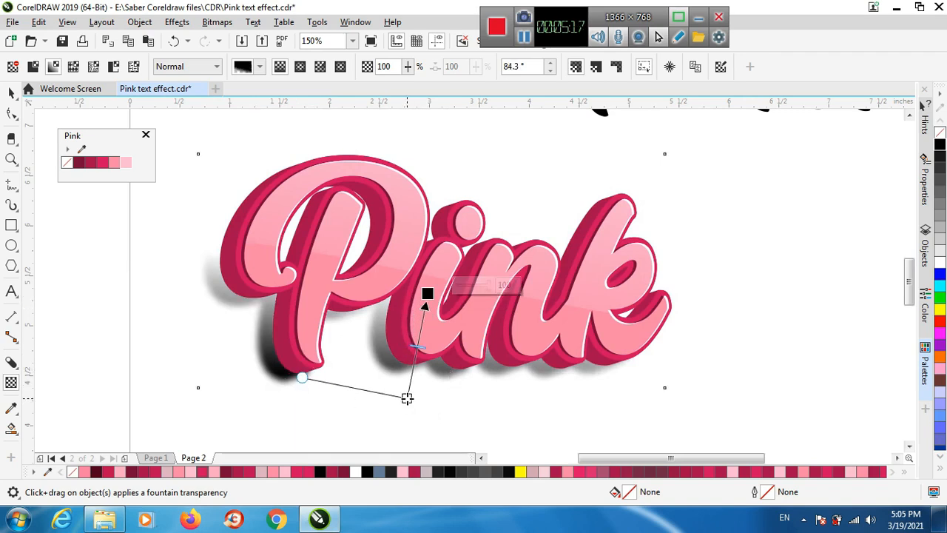
drag(406, 398, 417, 408)
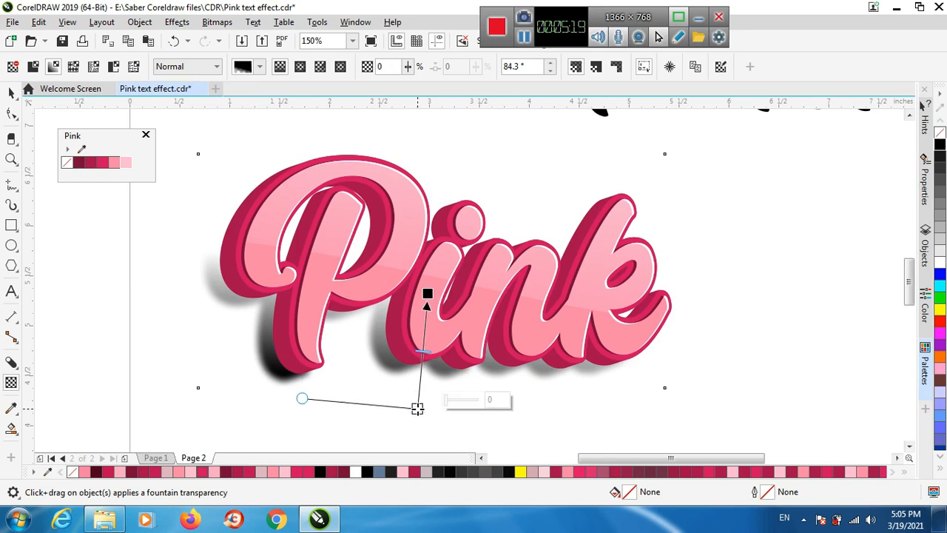
Step: Nudge the blurred shadow slightly right and 0.01 inches down, to X 3.062 and Y 5.532 inches, and deselect it
click(11, 92)
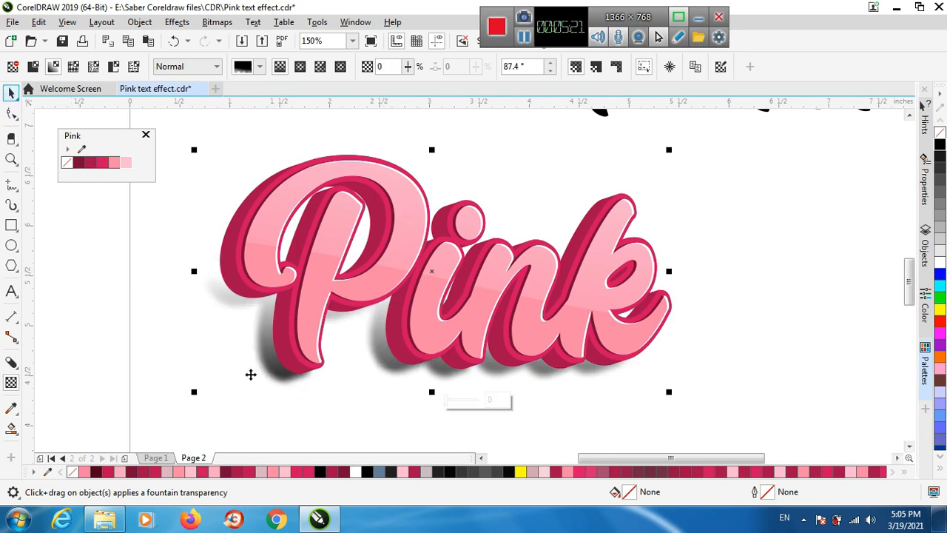
click(249, 374)
key(Right)
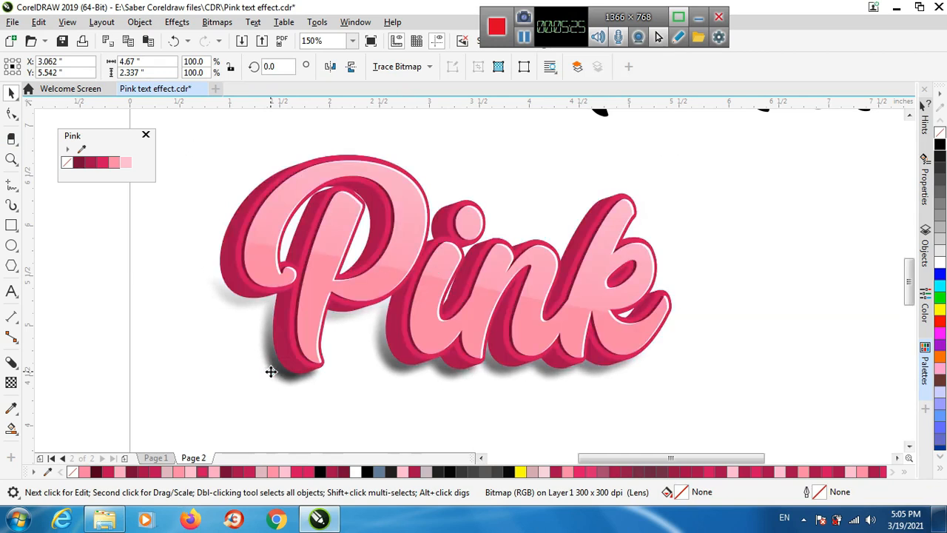
key(Right)
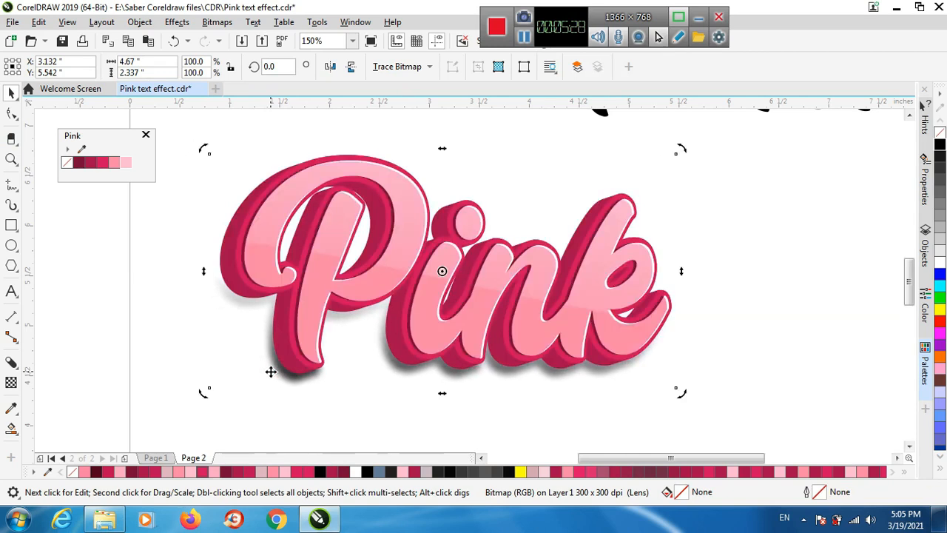
key(Down)
key(Left)
key(Left)
key(Left)
key(Left)
key(Left)
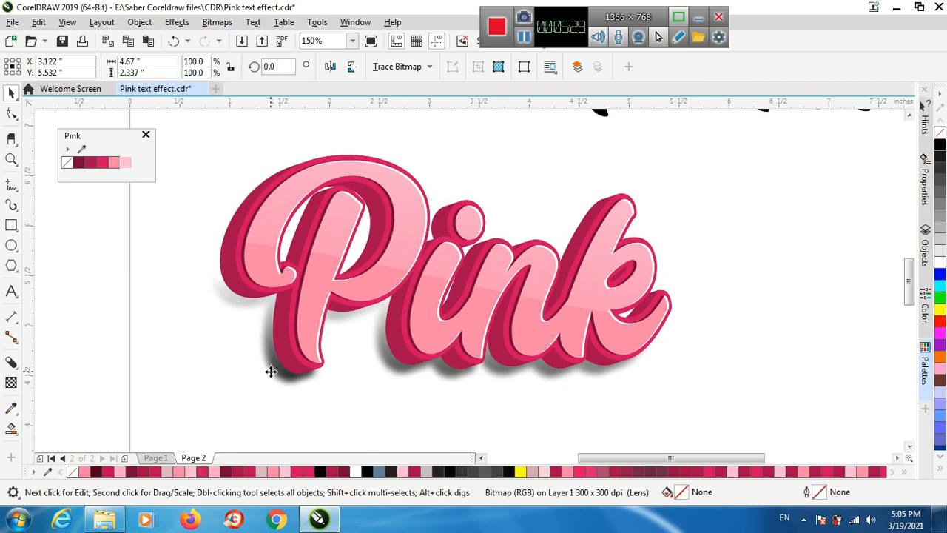
click(271, 371)
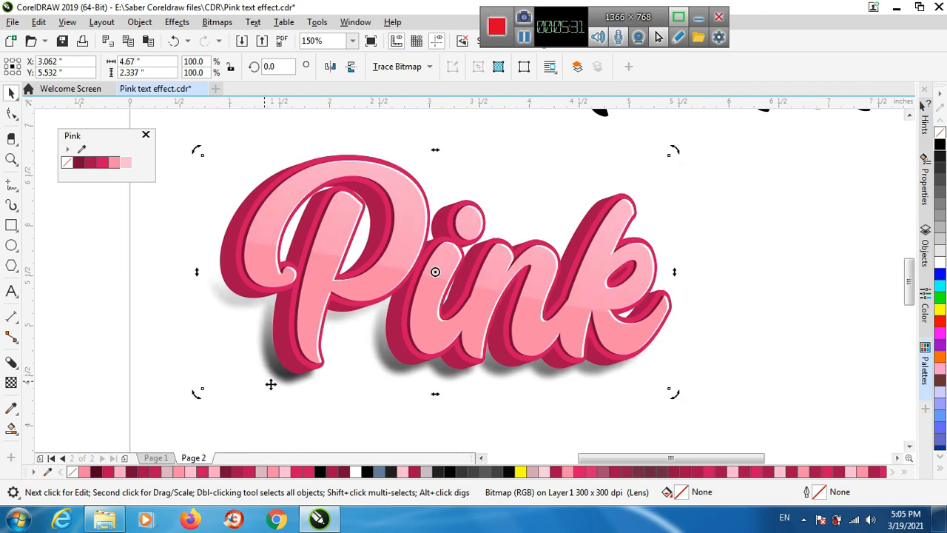
click(198, 429)
scroll(325, 338, down, 2)
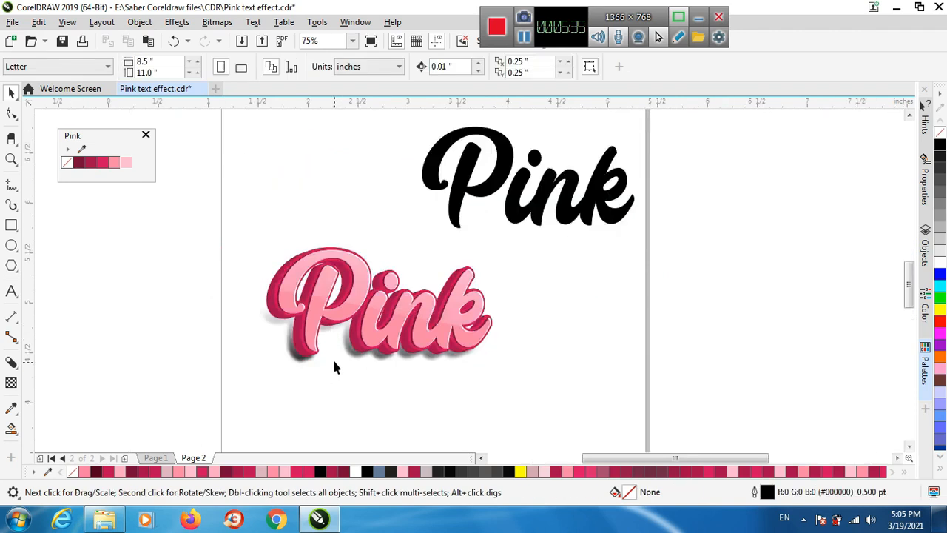
Step: Move the black "Pink" text away from the finished lettering so it straddles the page's right edge
scroll(332, 364, up, 2)
scroll(334, 364, down, 2)
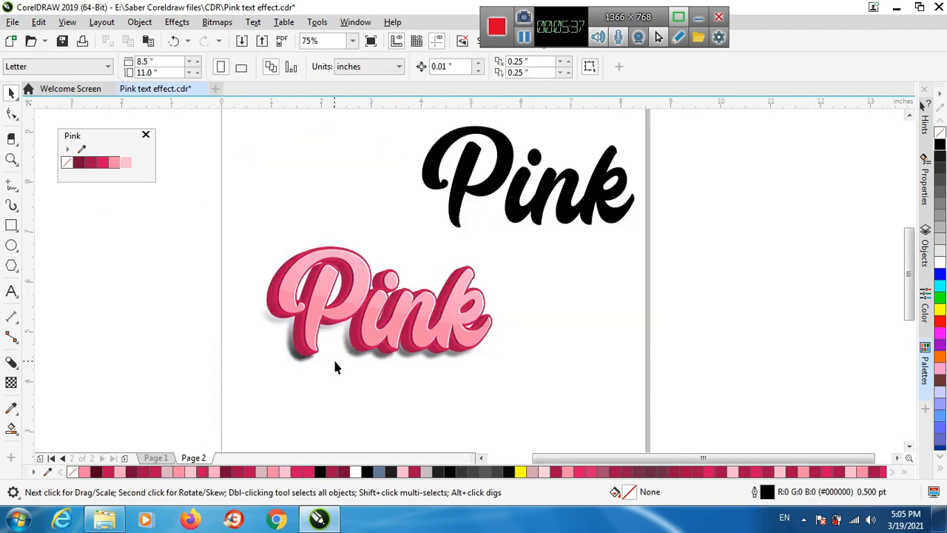
drag(581, 194, 732, 179)
Step: Draw a rectangle about 6.056 by 4.056 inches around the pink lettering and fill it with pink #FE86A6
click(148, 391)
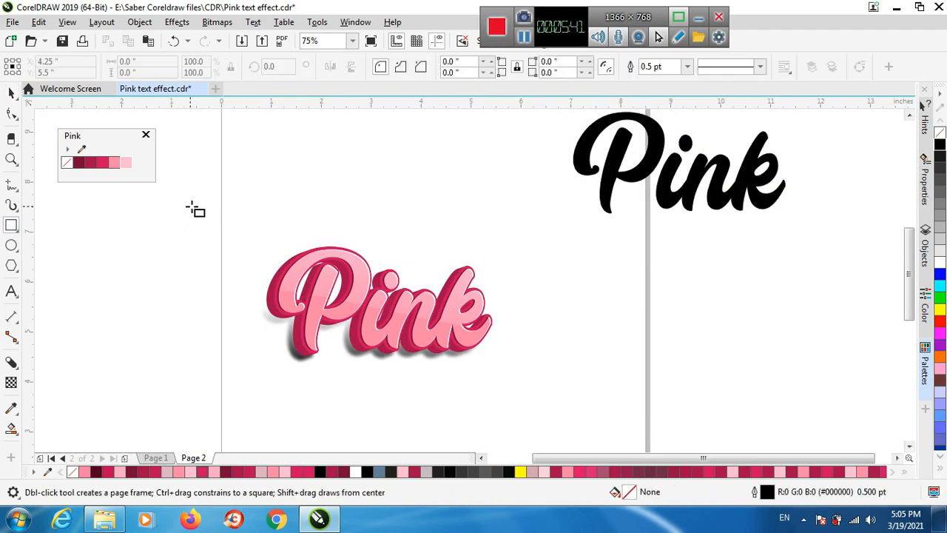
drag(223, 201, 526, 404)
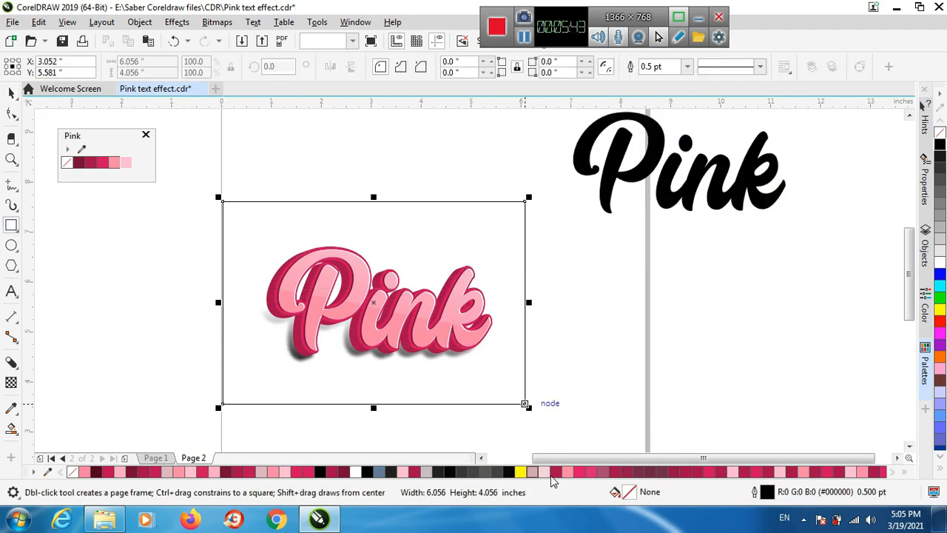
click(563, 471)
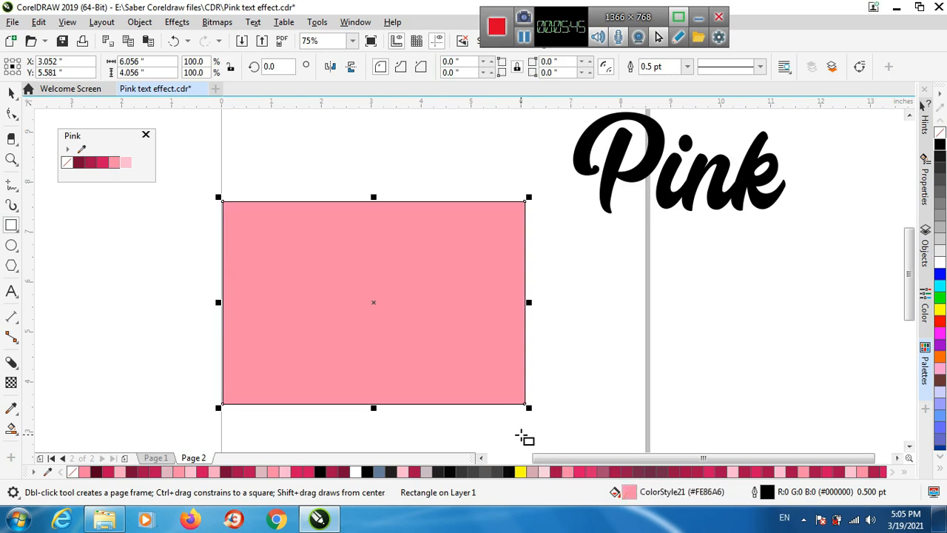
Step: Nudge the rectangle 0.01 inches left to X 3.042 inches and send it behind the lettering
key(ctrl+Left)
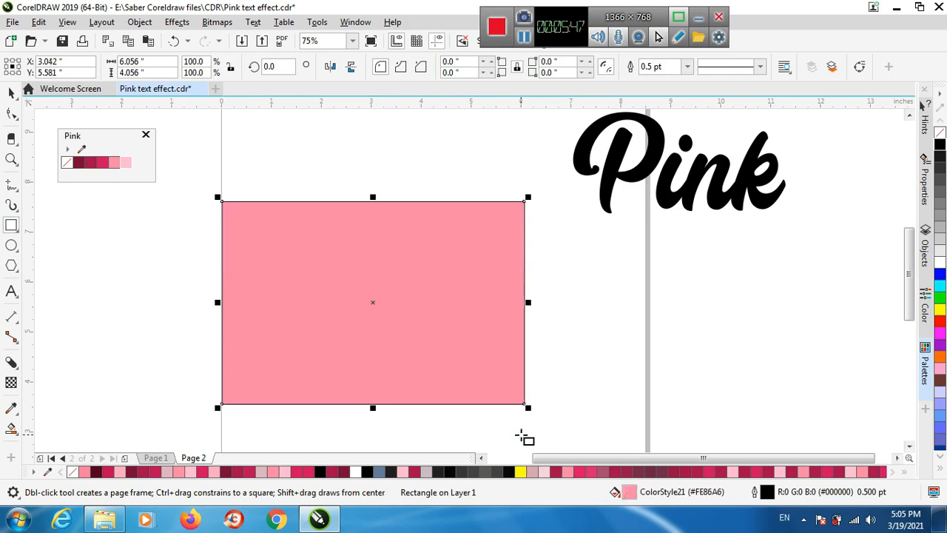
key(shift+Page_Down)
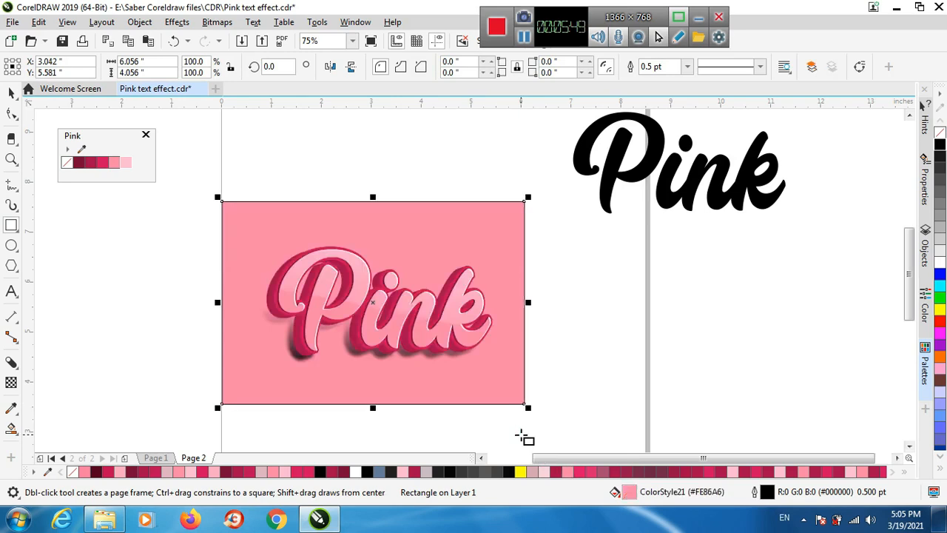
Step: Recolor the background rectangle light pink #FDBAD1, trying #F4D0DA first, remove its outline, and deselect it
click(545, 472)
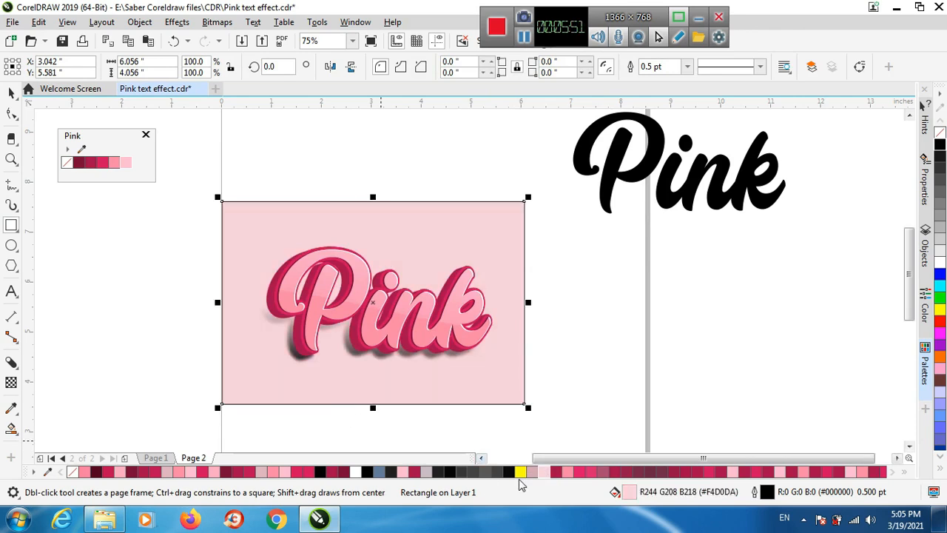
click(405, 472)
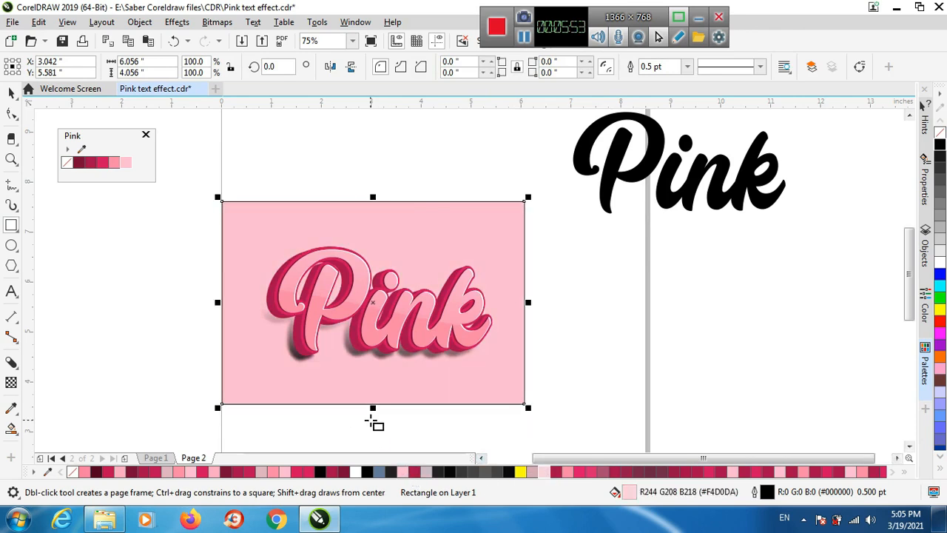
scroll(372, 423, up, 2)
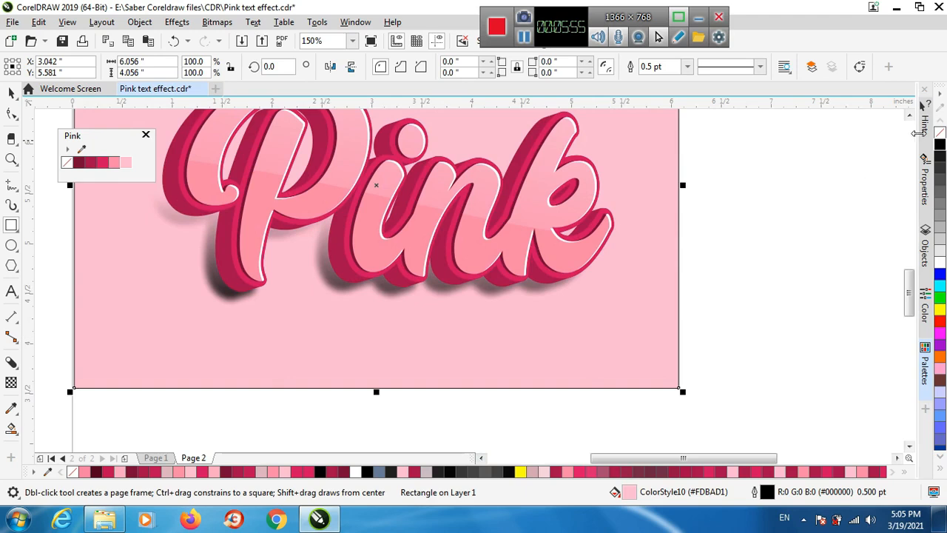
click(848, 240)
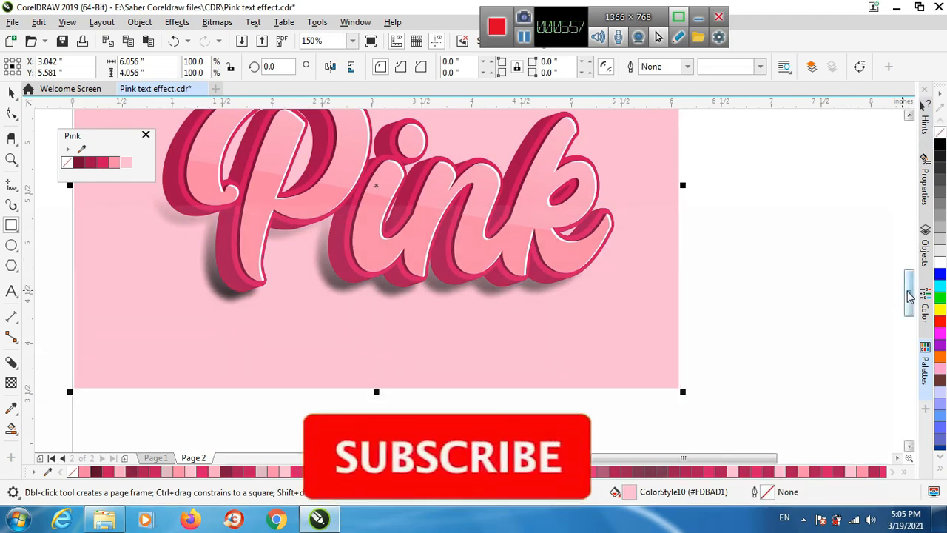
drag(906, 293, 905, 280)
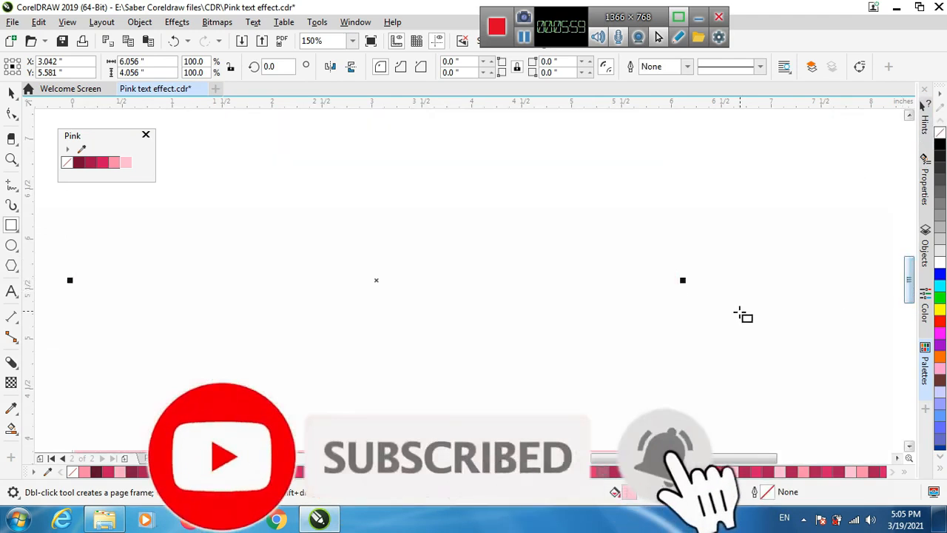
click(11, 91)
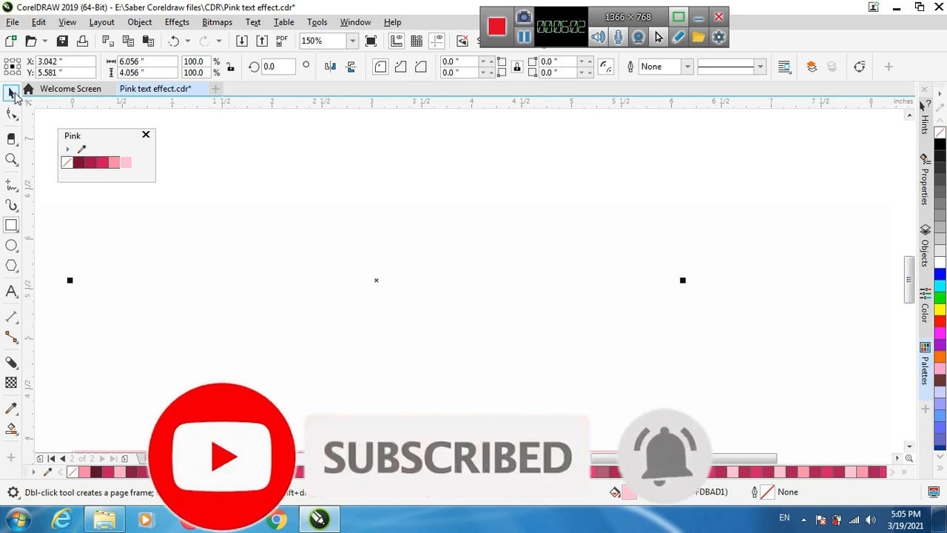
scroll(467, 246, down, 2)
scroll(474, 249, up, 2)
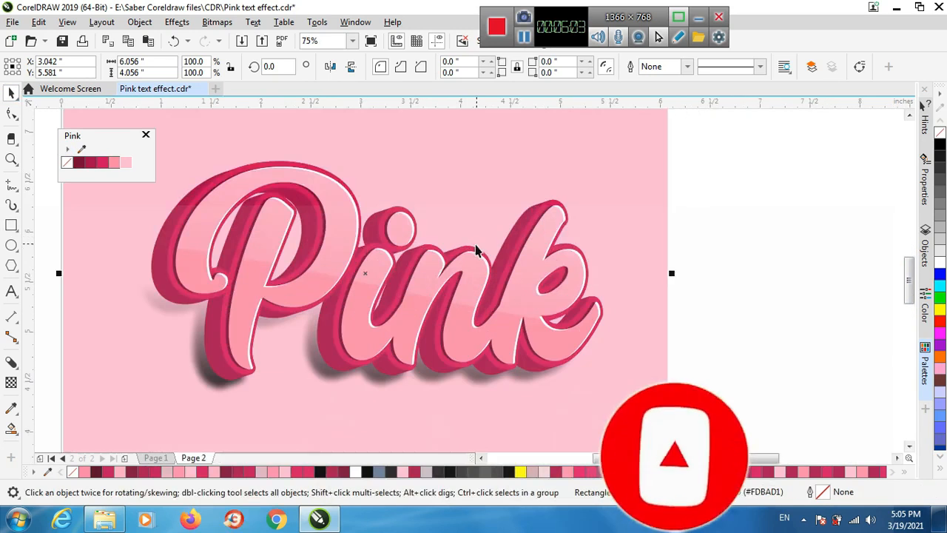
click(728, 273)
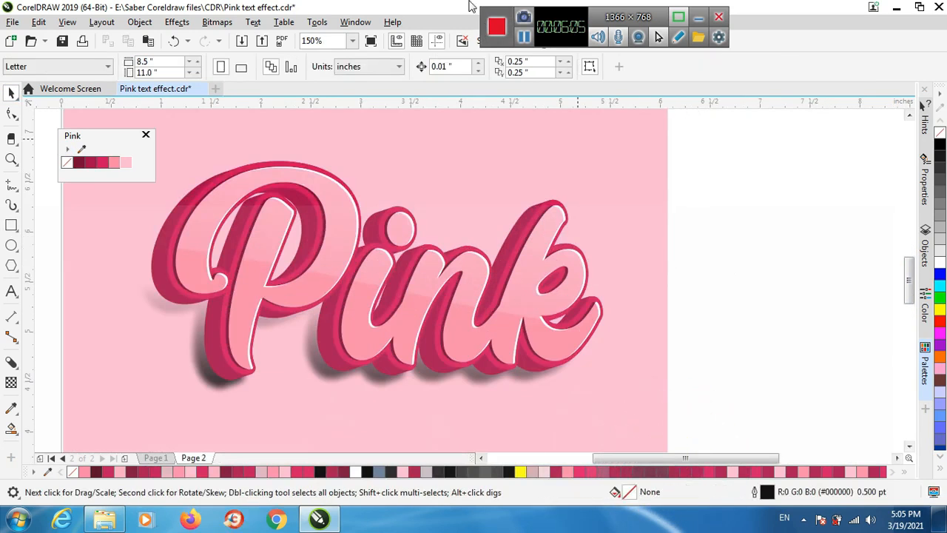